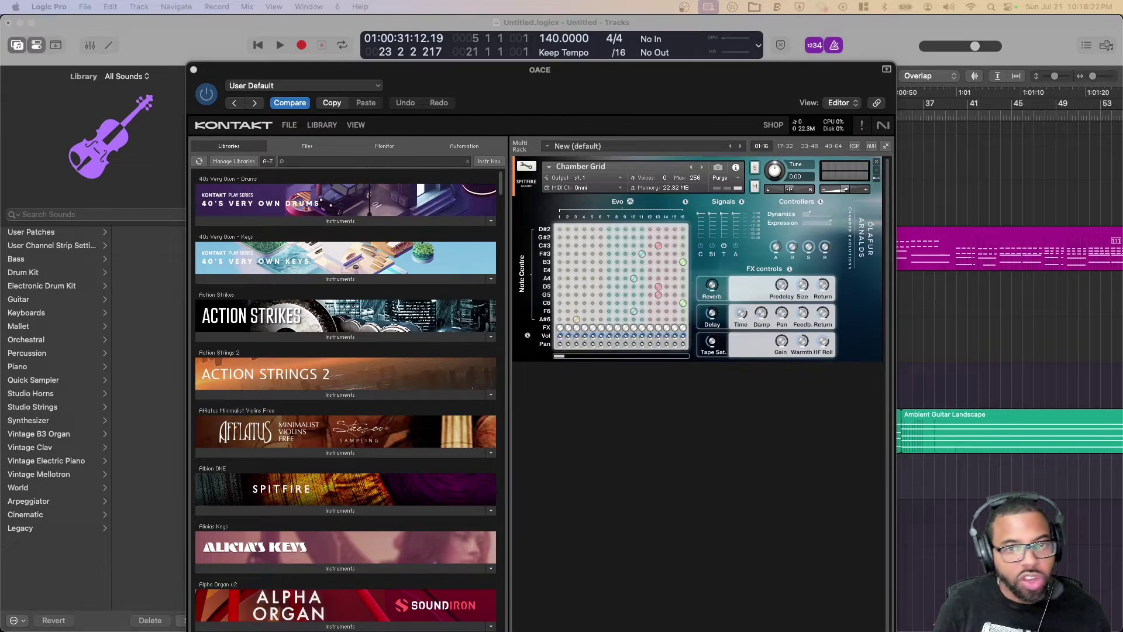
Start a search of the Kontakt instrument libraries in Logic Pro.
click(286, 160)
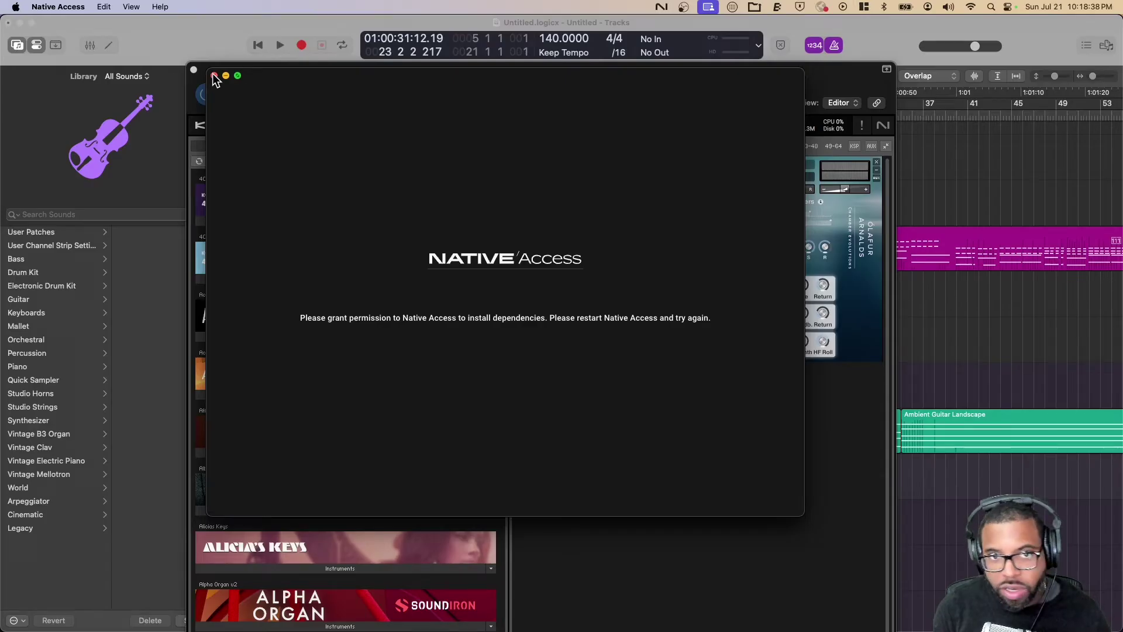
Close Native Access and launch Activity Monitor by searching 'acti'.
click(214, 77)
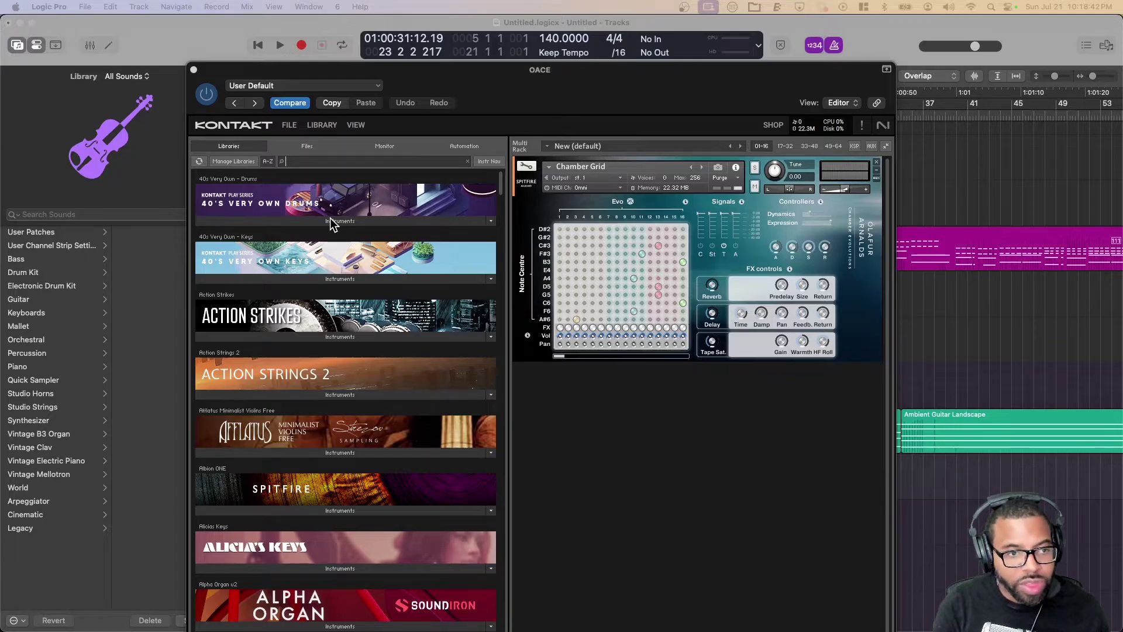
key(super+space)
text(acti)
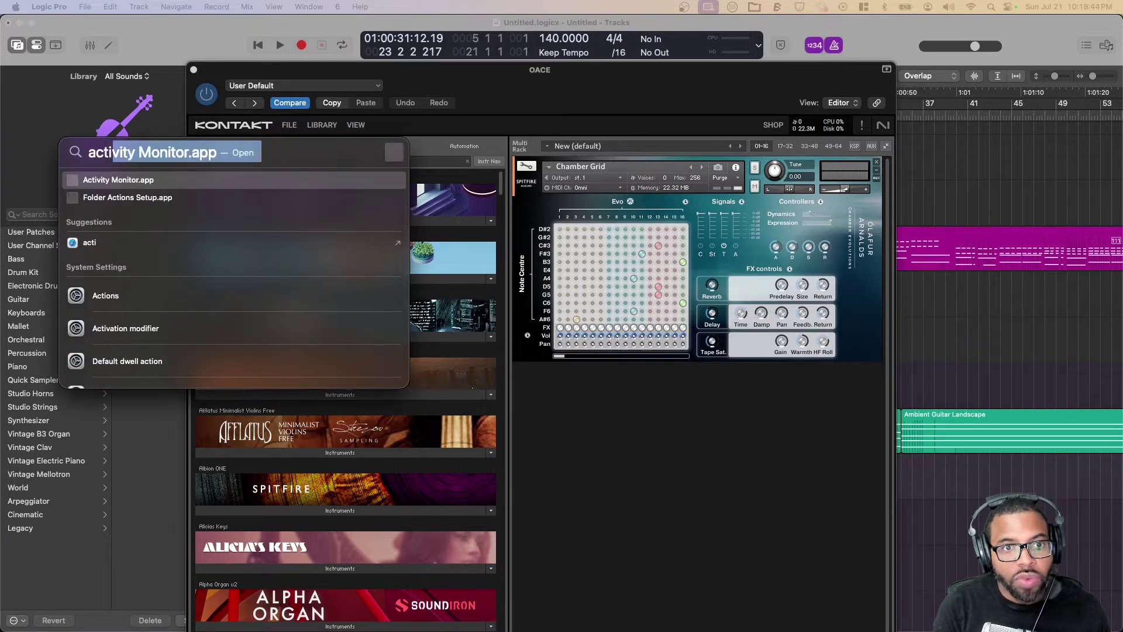
key(Escape)
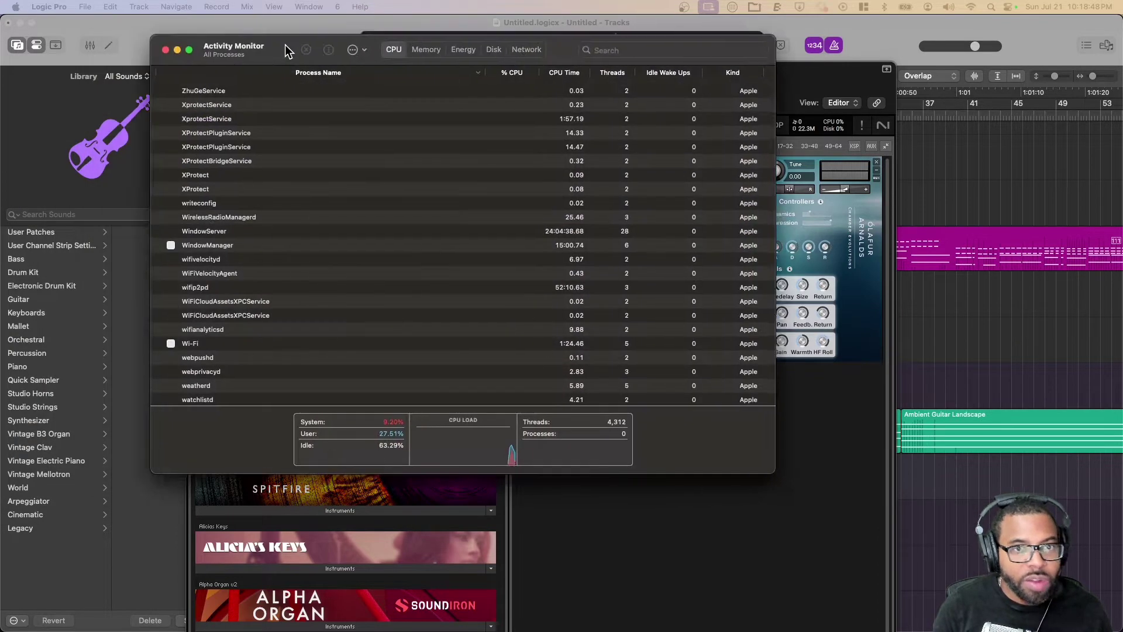
drag(285, 45, 305, 63)
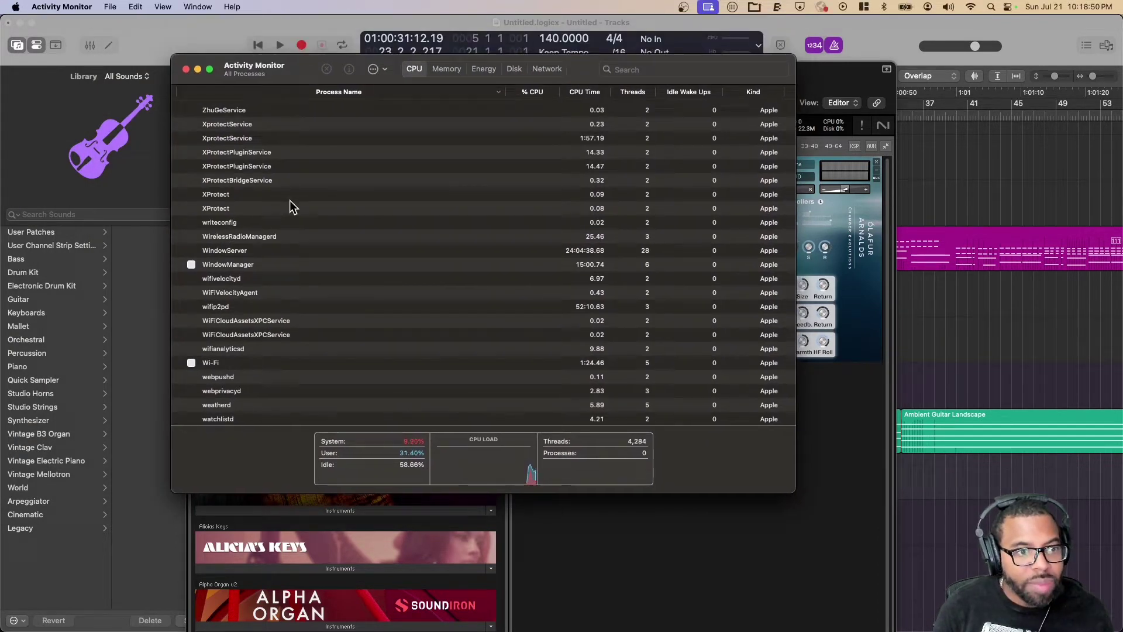
Sort Activity Monitor's processes alphabetically by name and scroll through the list.
click(781, 67)
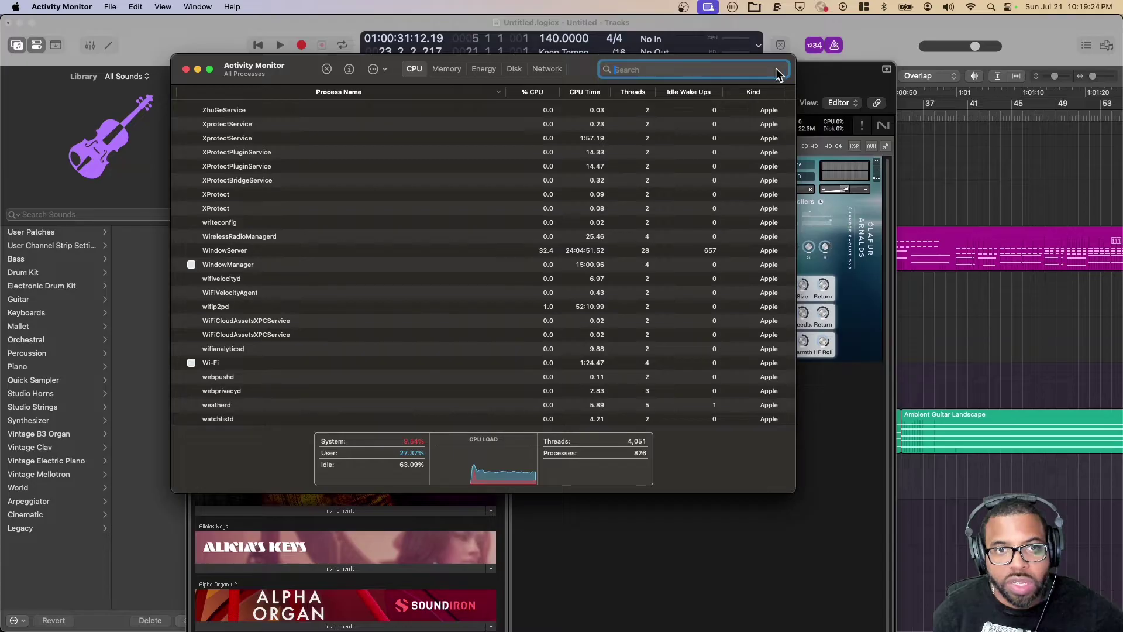
click(268, 94)
scroll(244, 170, down, 5)
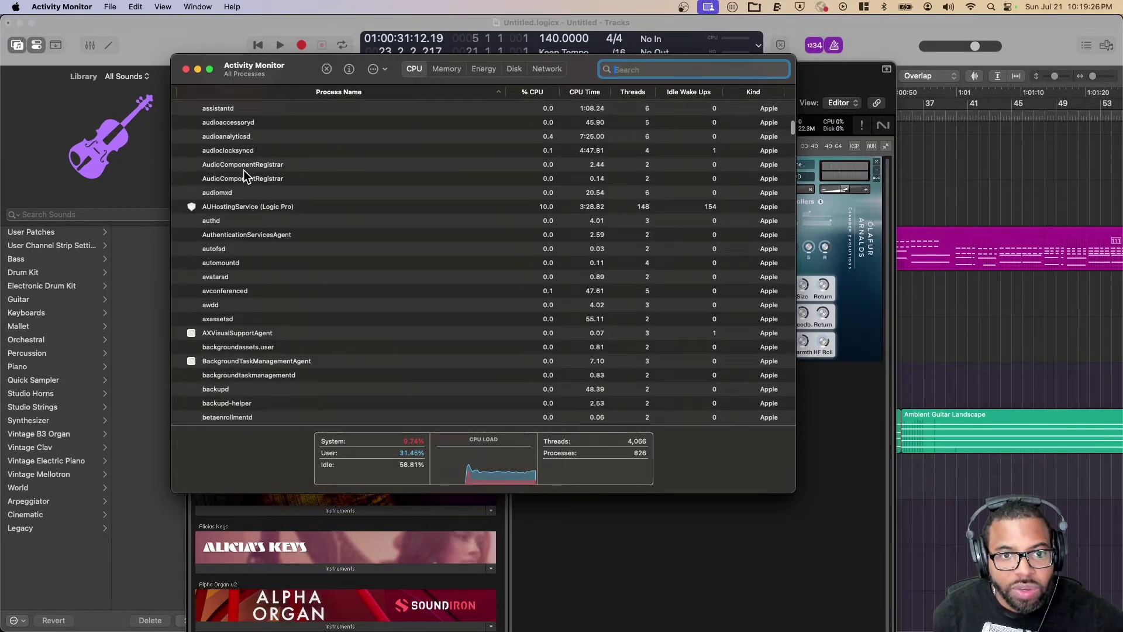
scroll(244, 169, down, 20)
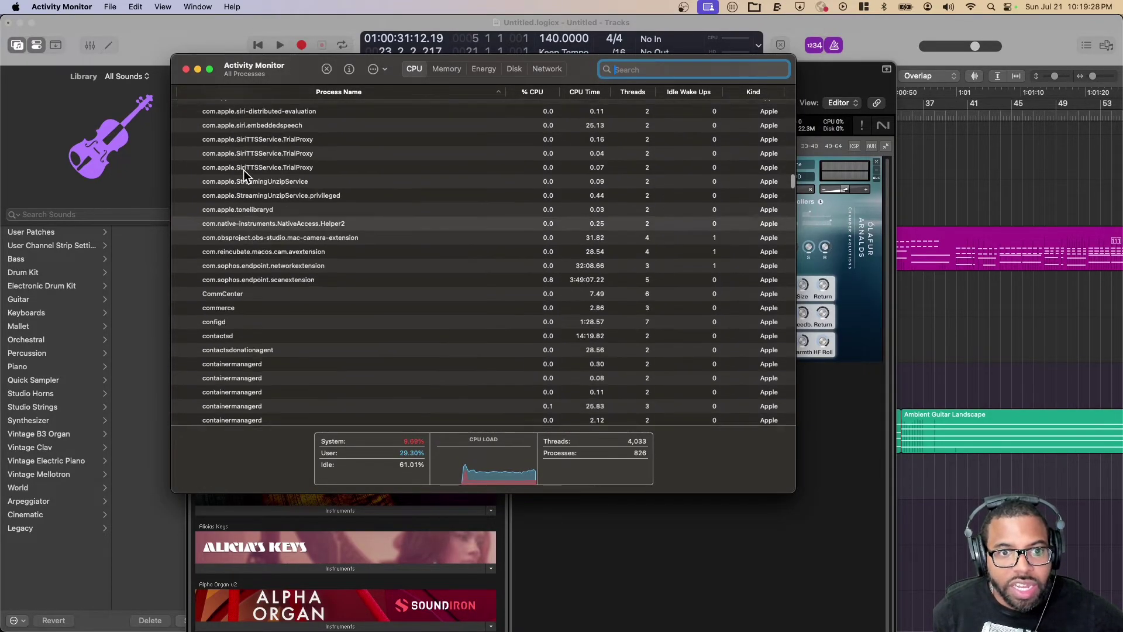
scroll(243, 170, down, 20)
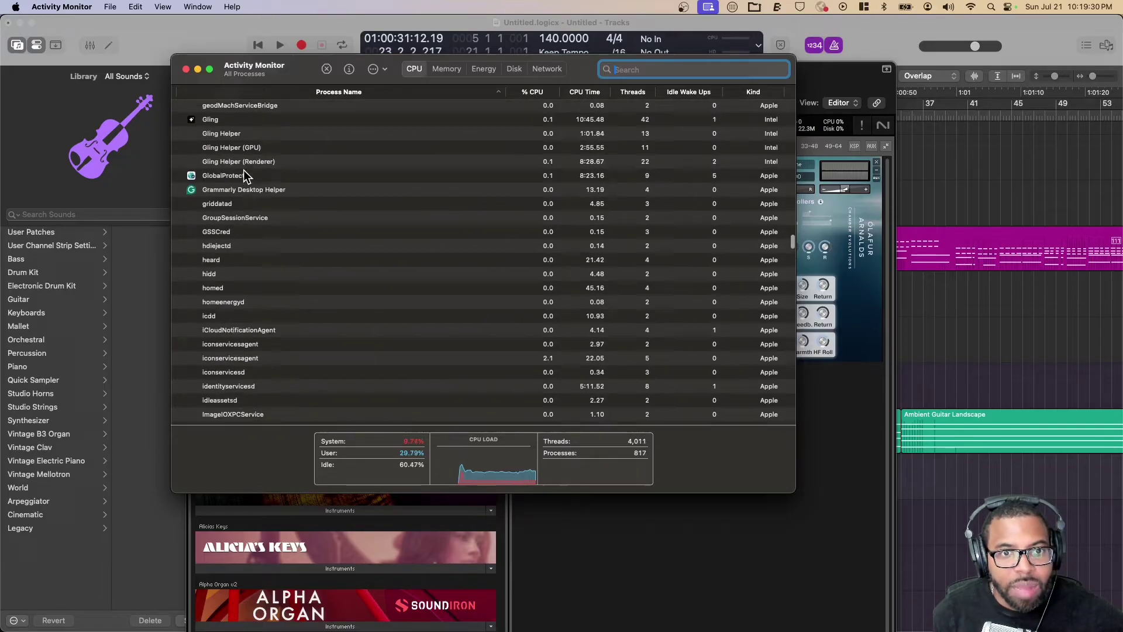
scroll(246, 176, down, 20)
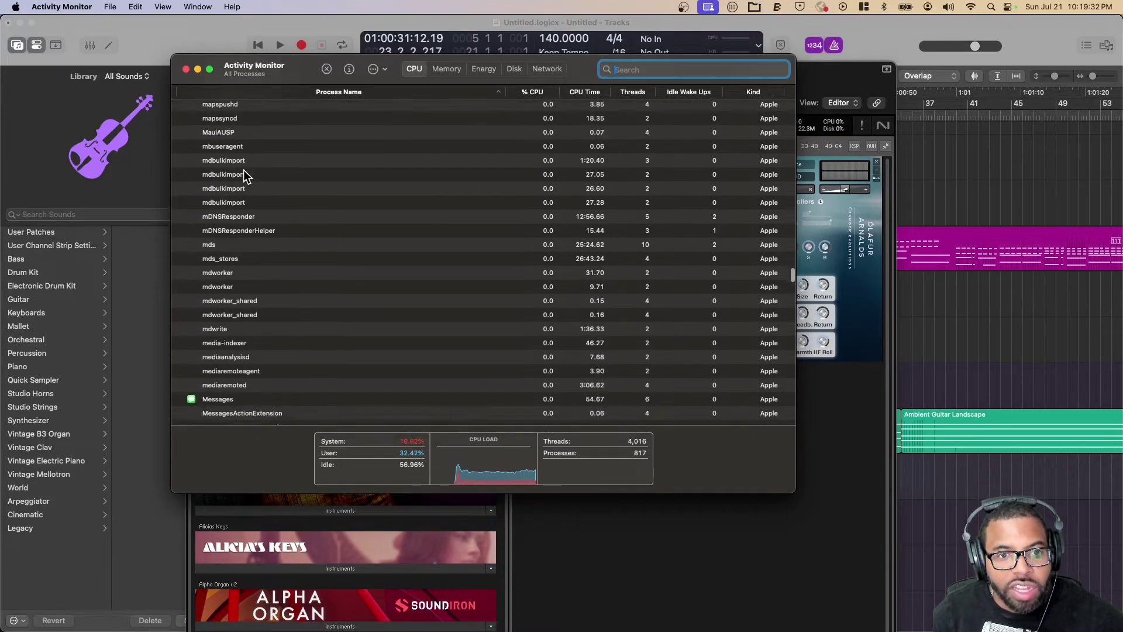
scroll(244, 174, down, 15)
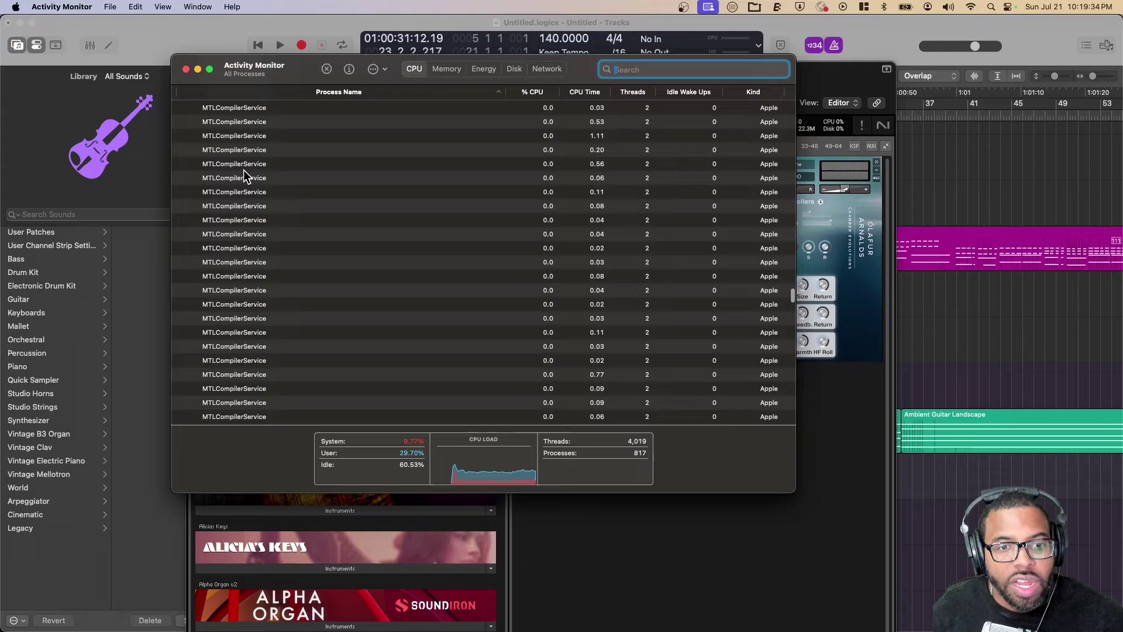
scroll(243, 176, down, 15)
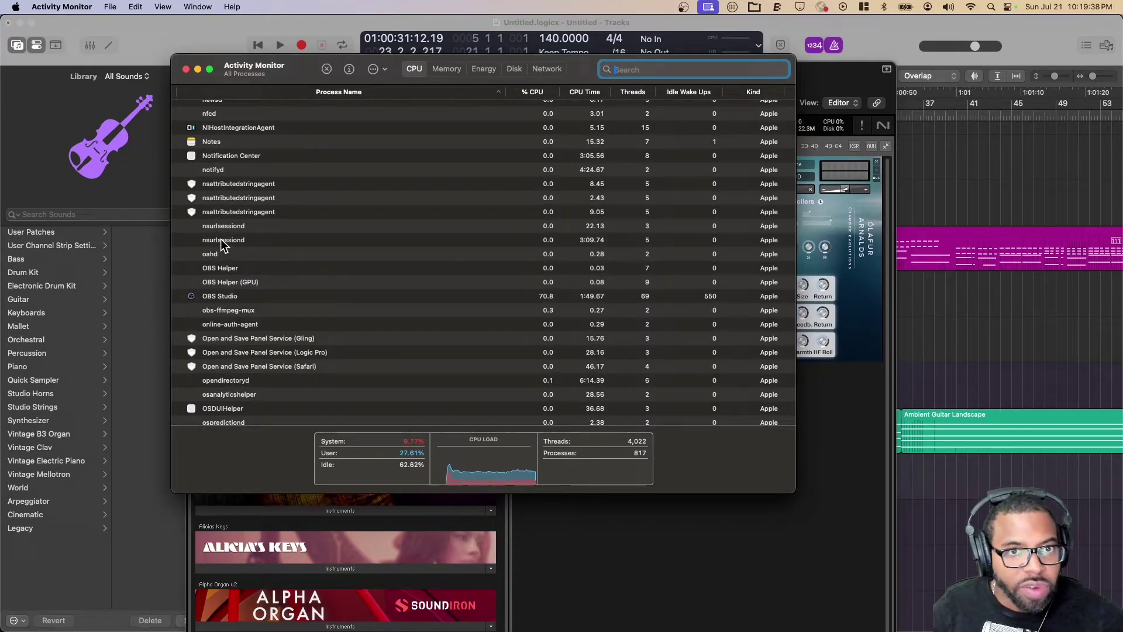
scroll(222, 245, up, 10)
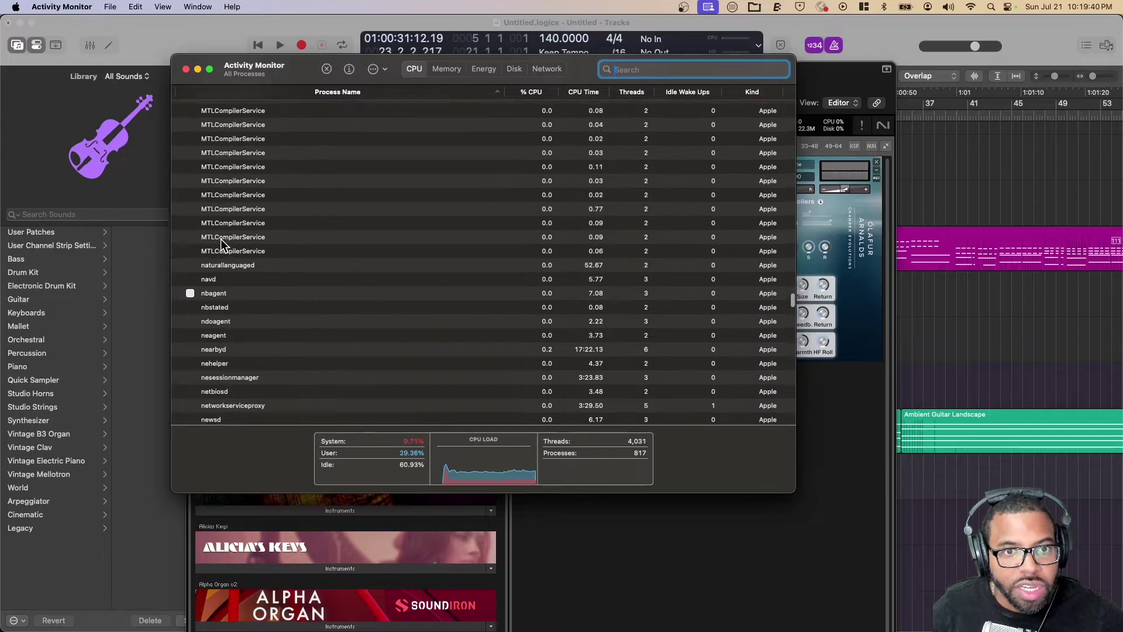
scroll(222, 245, down, 1)
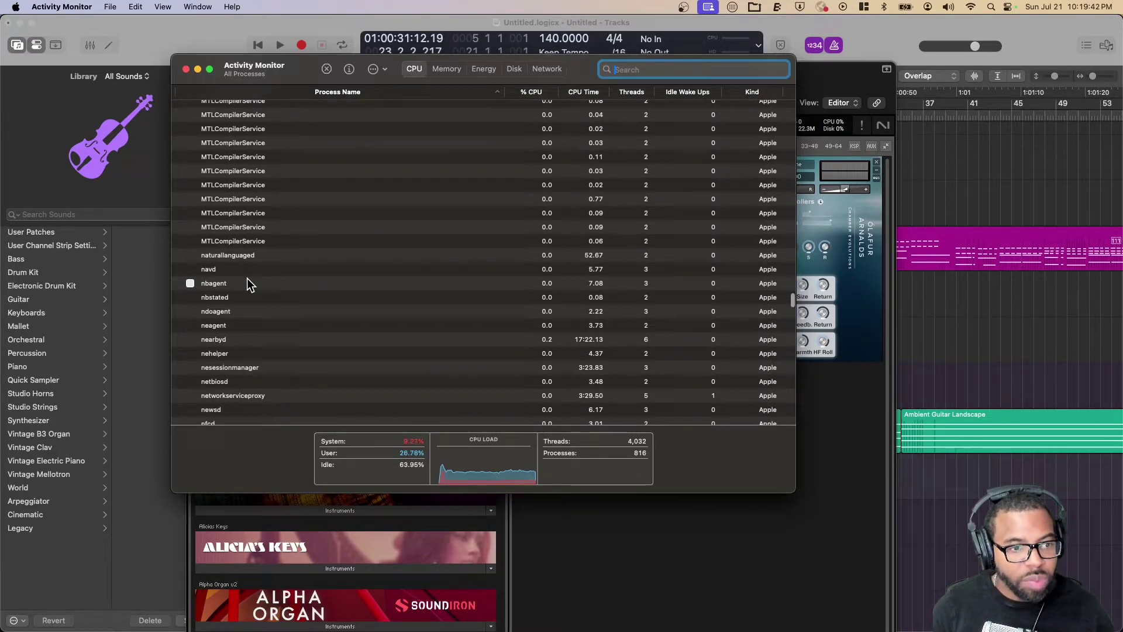
scroll(247, 278, up, 1)
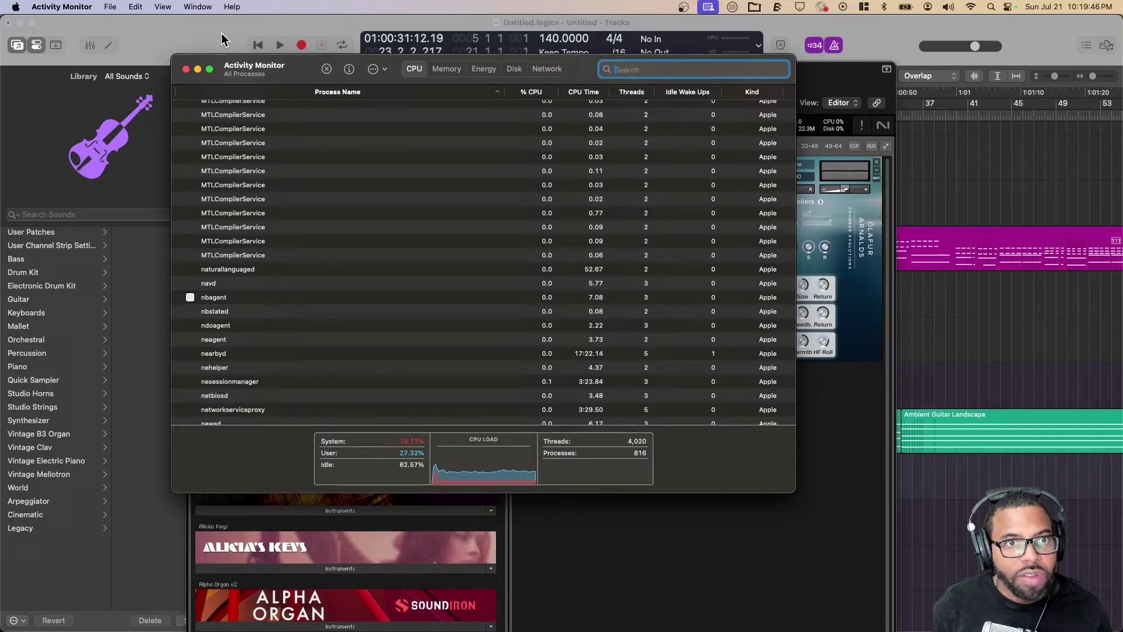
Quit Activity Monitor and open the system Library folder on Macintosh HD.
key(super+q)
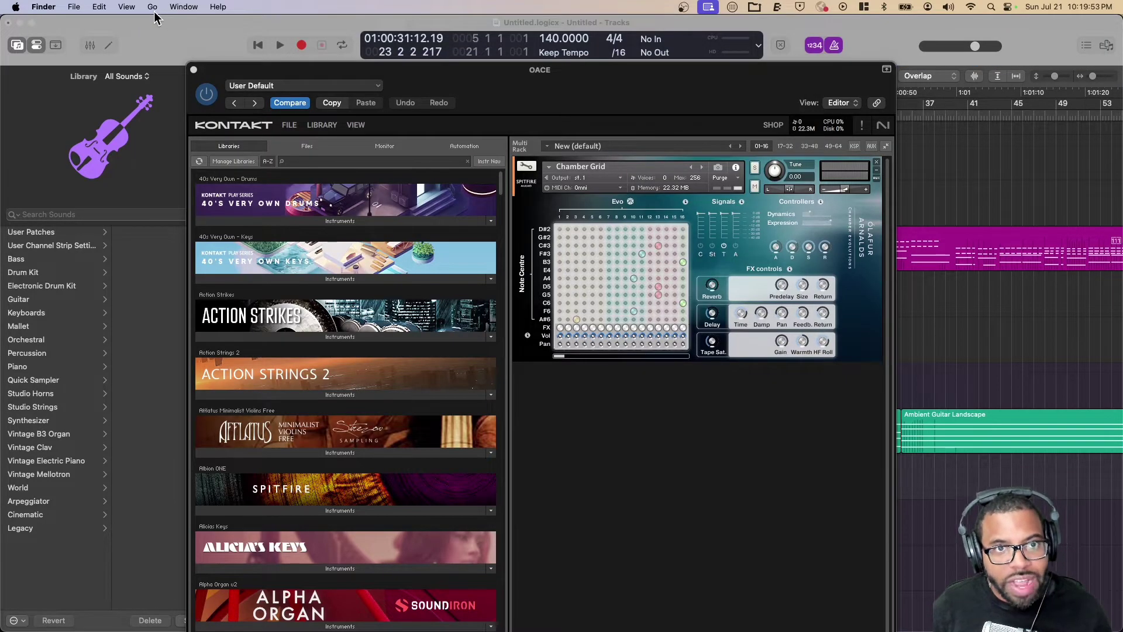
click(155, 7)
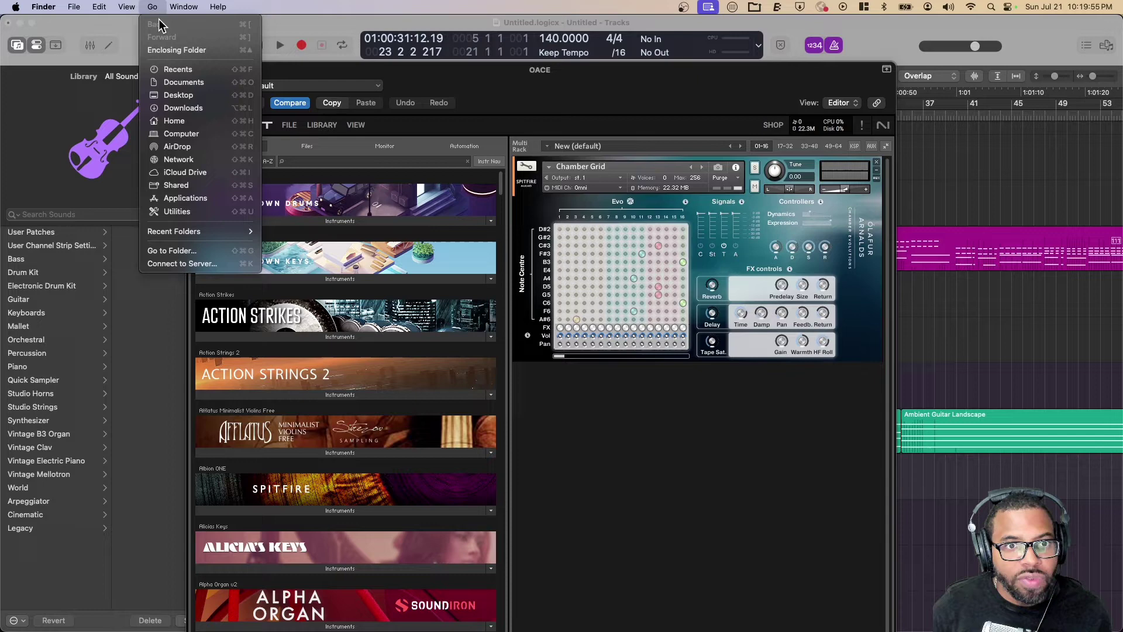
key(alt)
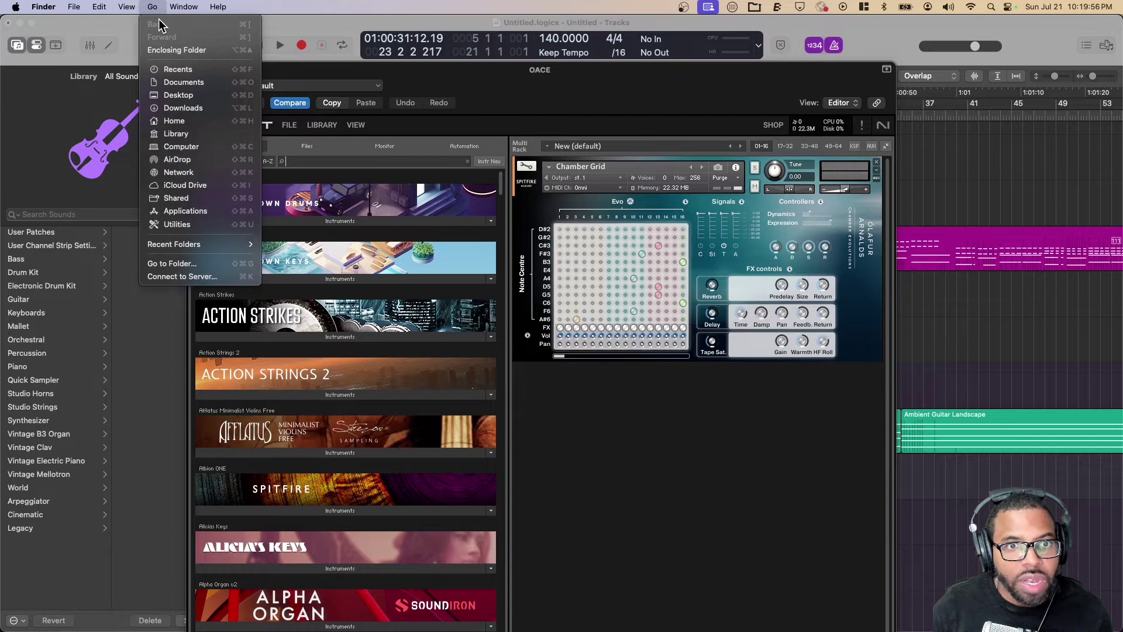
click(191, 134)
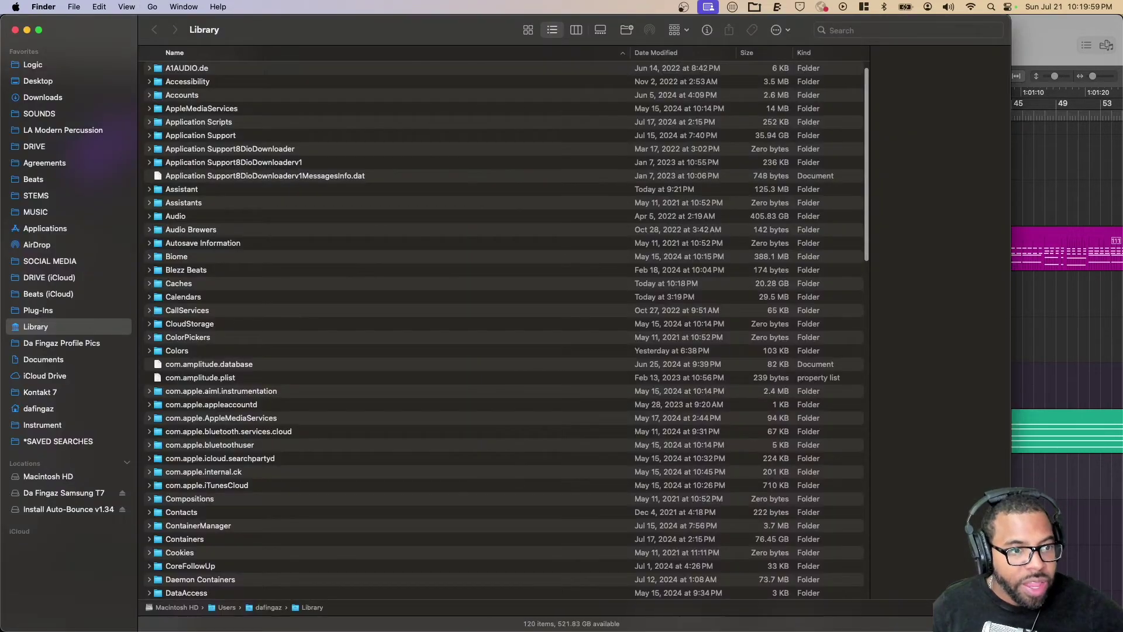
double_click(184, 608)
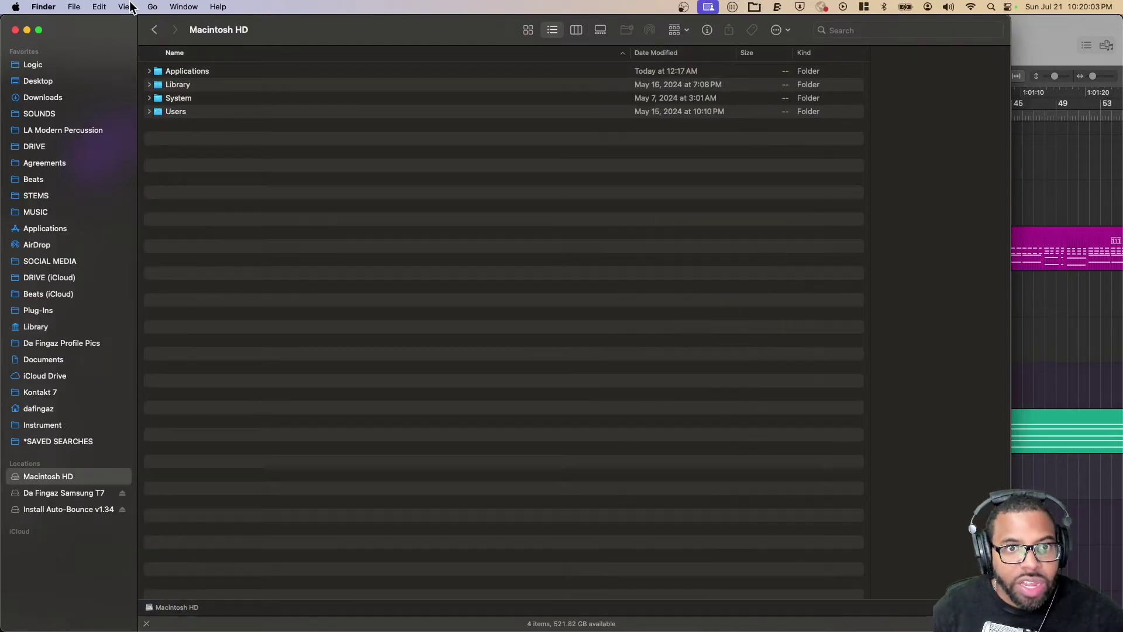
double_click(189, 87)
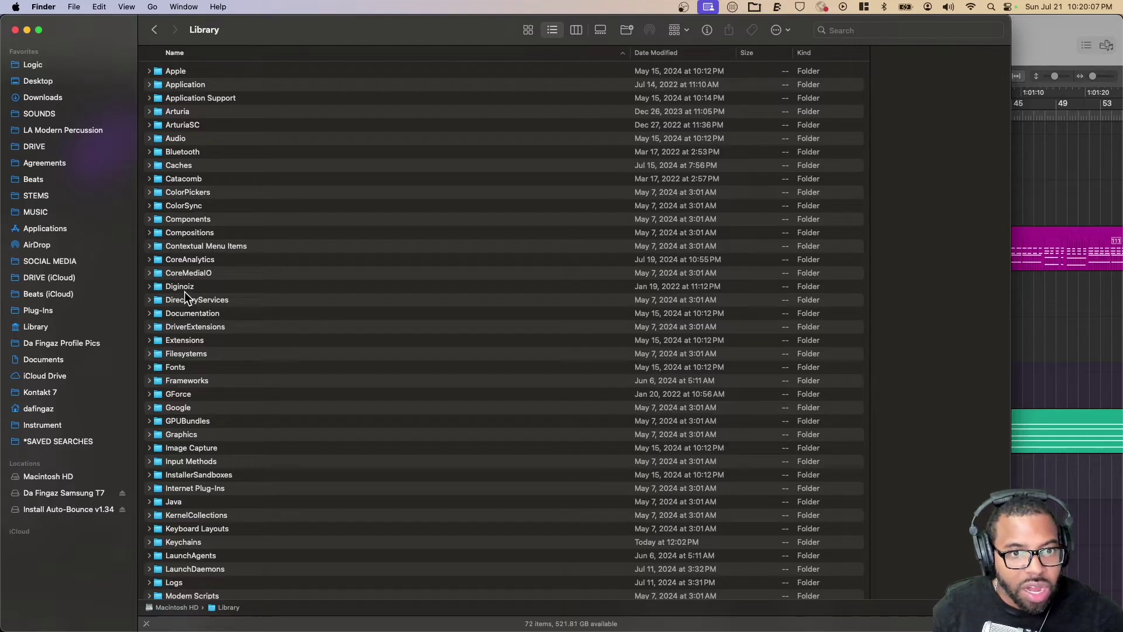
Move com.native-instruments.NativeAccess.Helper2.plist from LaunchDaemons to the Trash.
scroll(229, 331, down, 5)
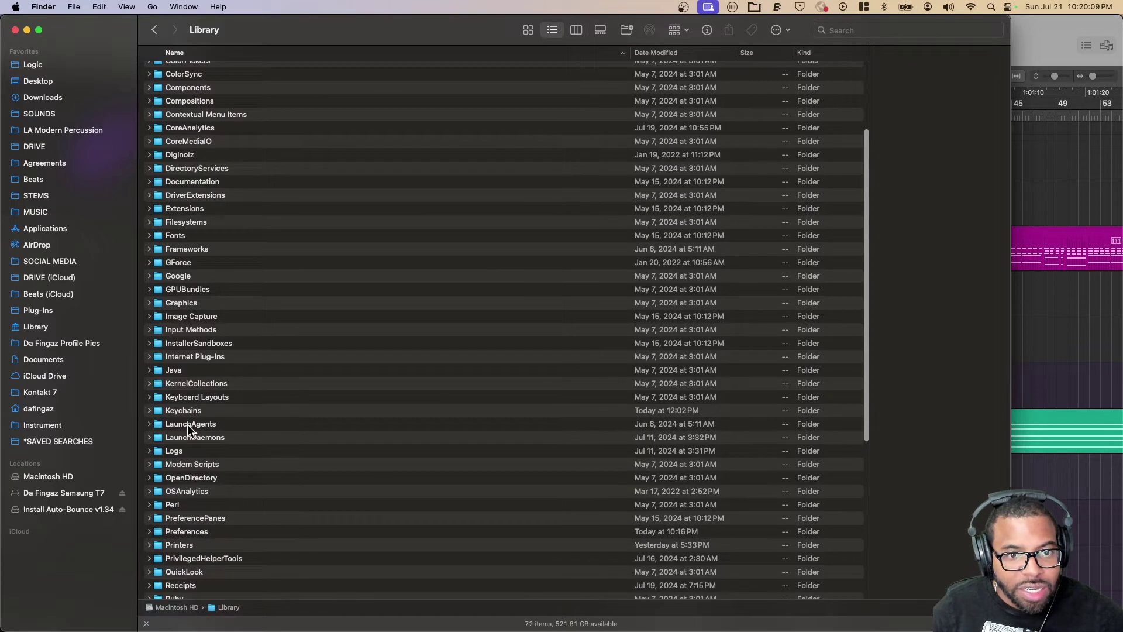
double_click(187, 438)
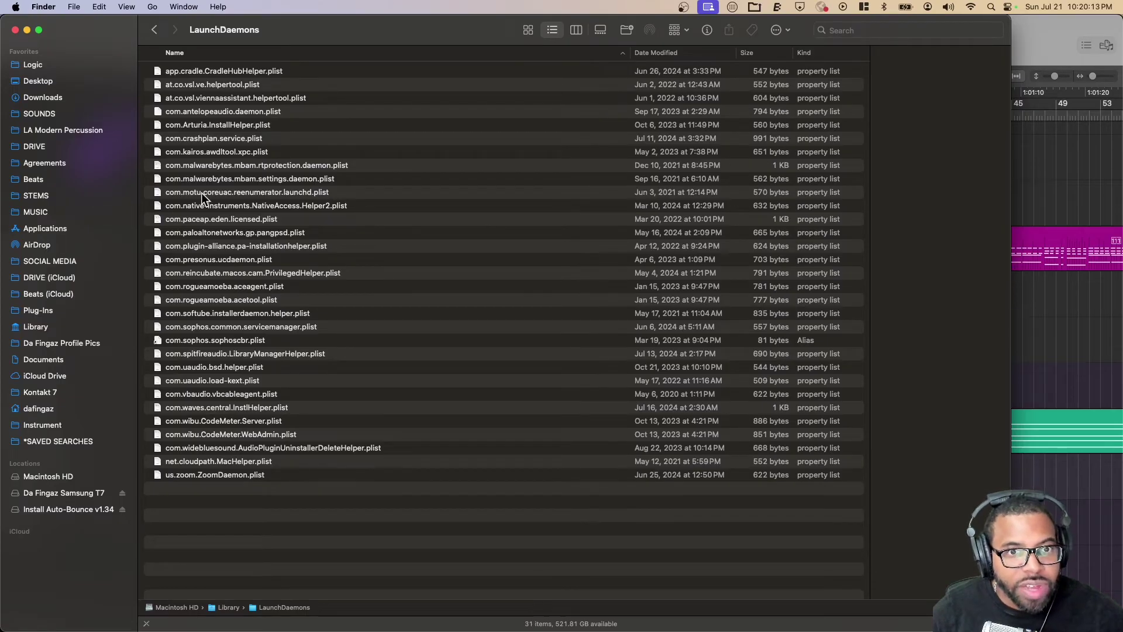
click(223, 206)
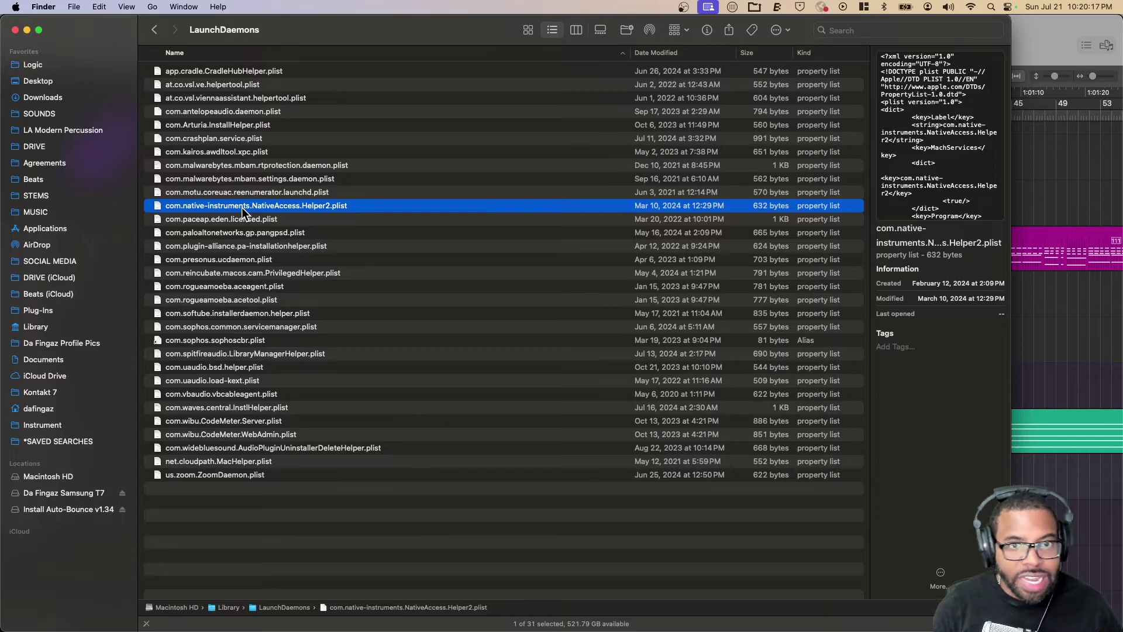
key(super+BackSpace)
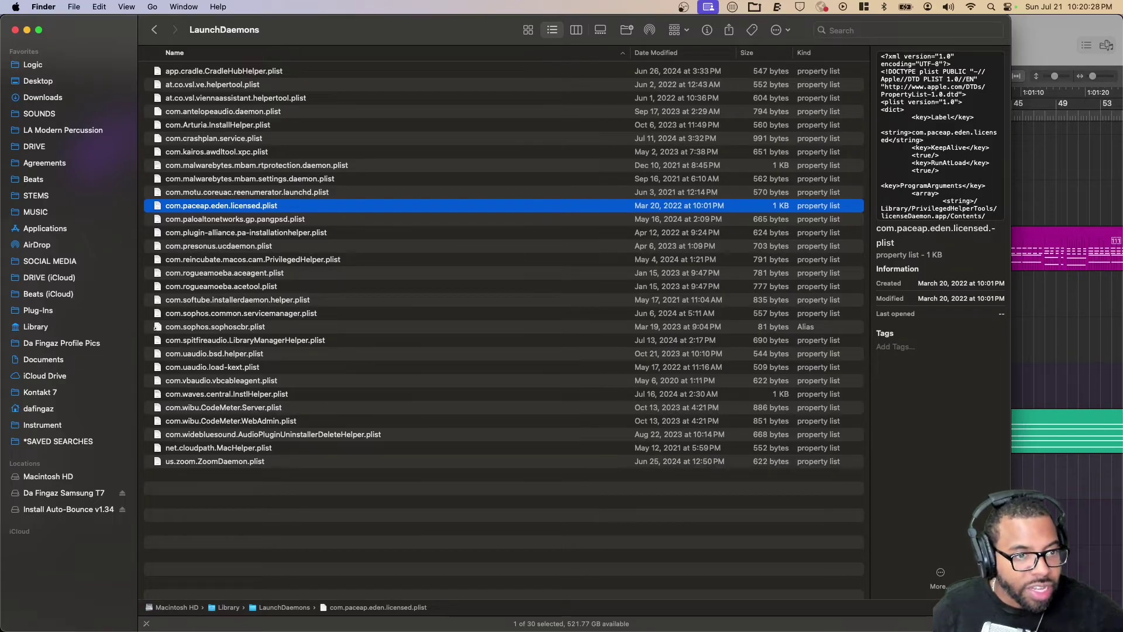
Trash com.native-instruments.NativeAccess.Helper2 from PrivilegedHelperTools, authorising with the account password.
double_click(229, 607)
scroll(215, 421, down, 5)
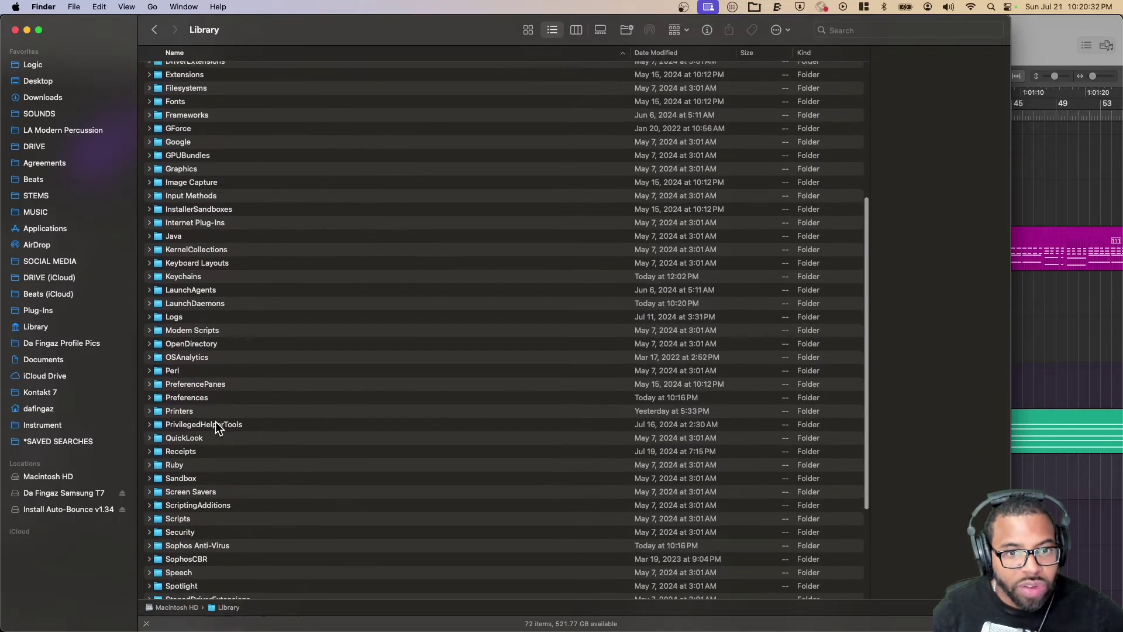
double_click(201, 419)
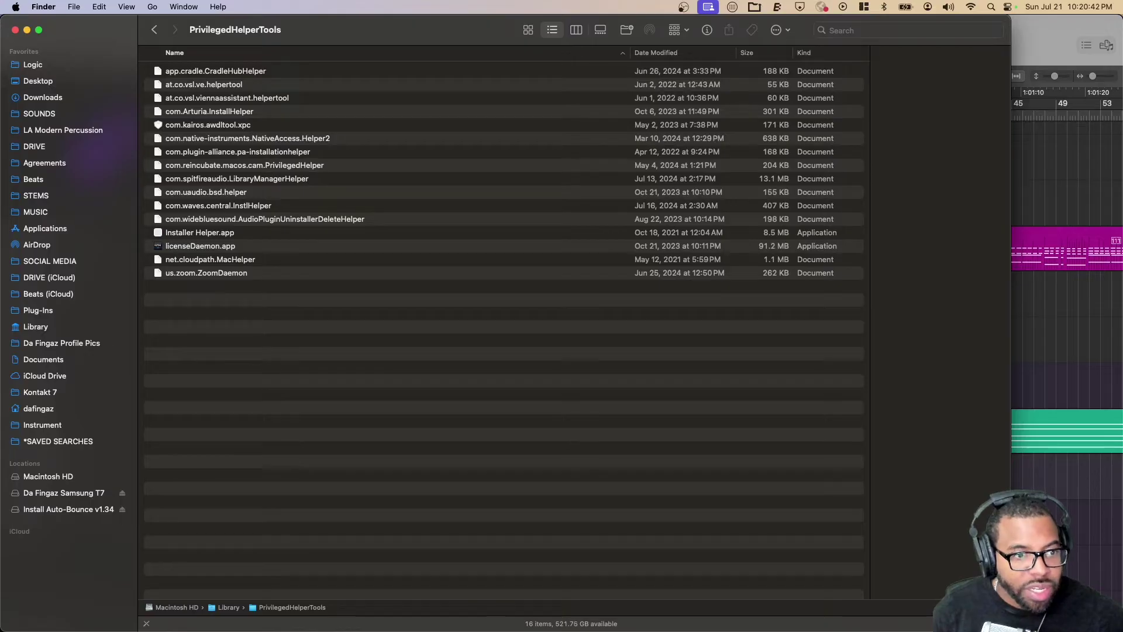
click(281, 138)
key(super+BackSpace)
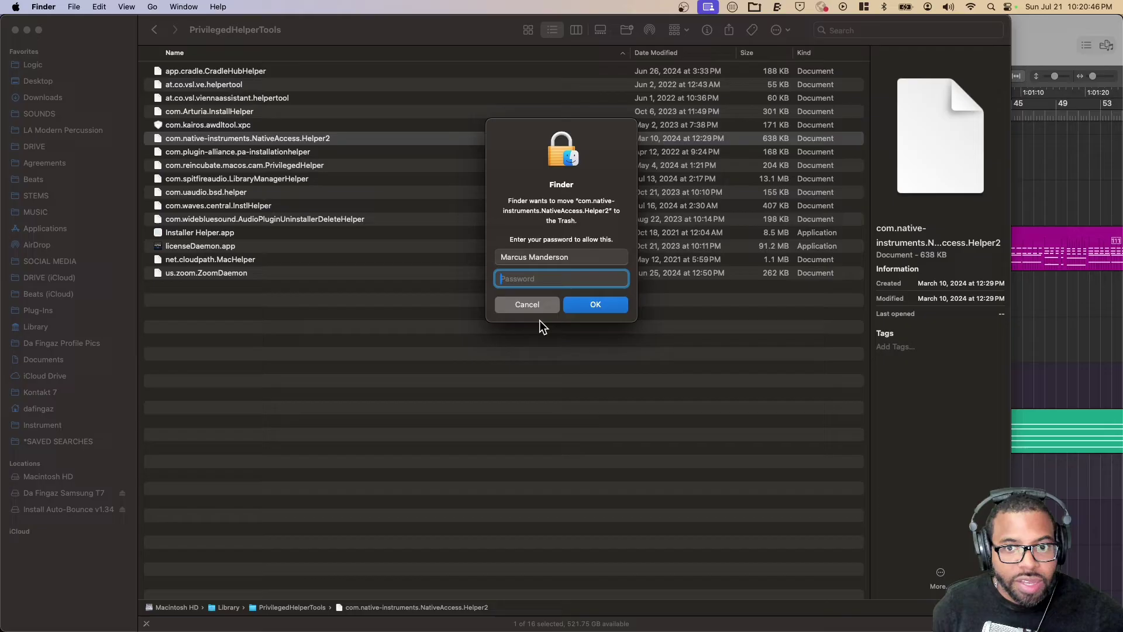
text(*********)
key(Return)
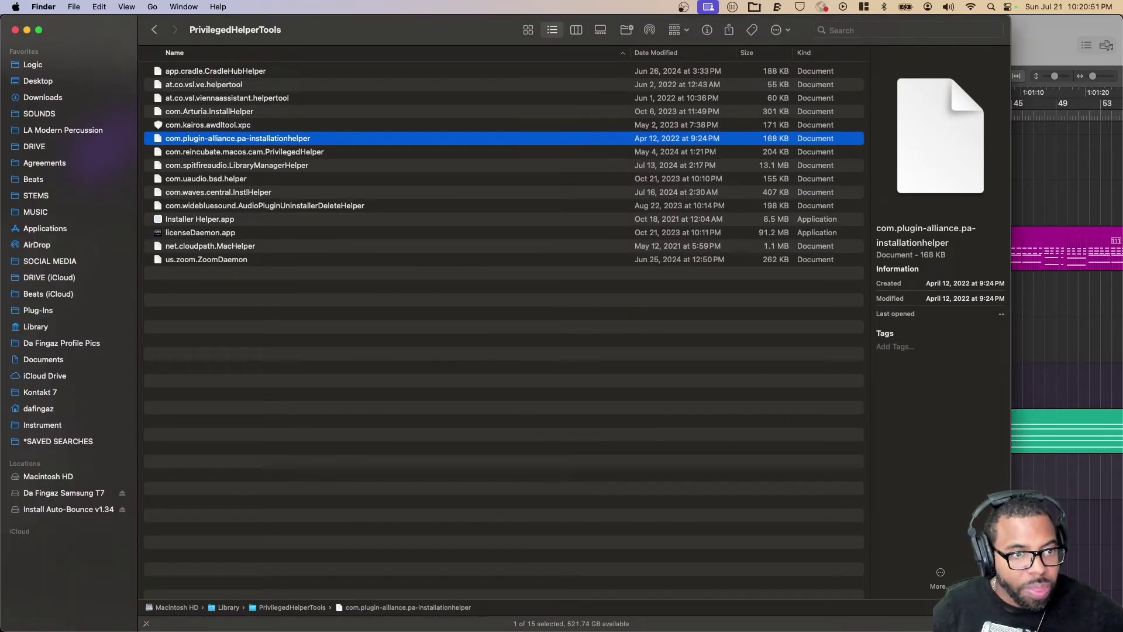
Go through Users to the home folder, then open its hidden Library folder.
double_click(189, 608)
double_click(185, 115)
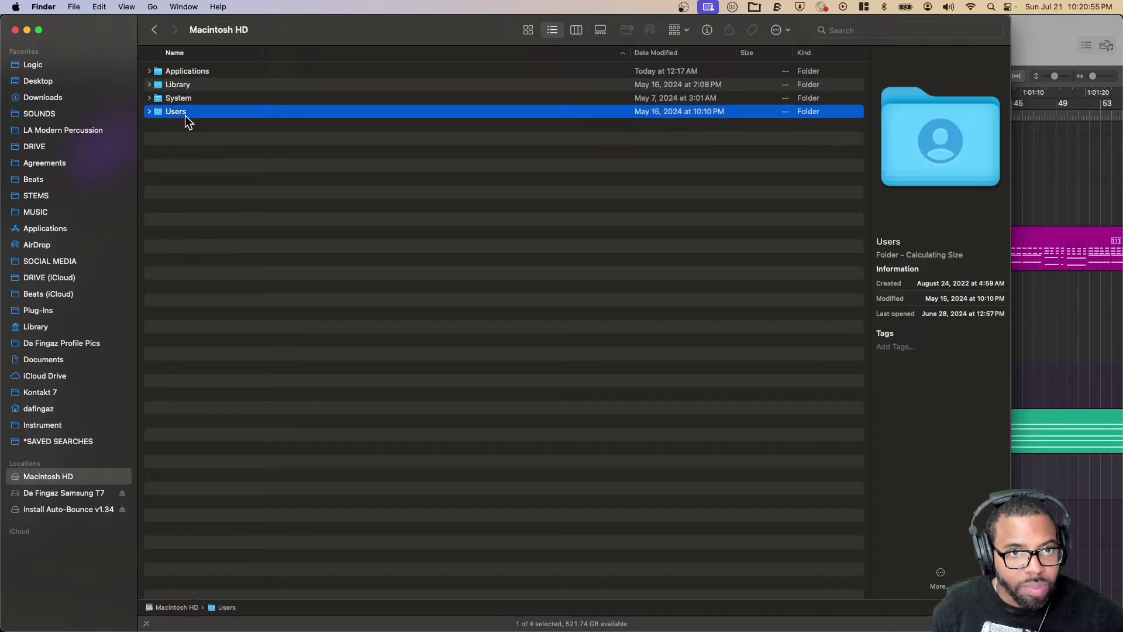
double_click(179, 75)
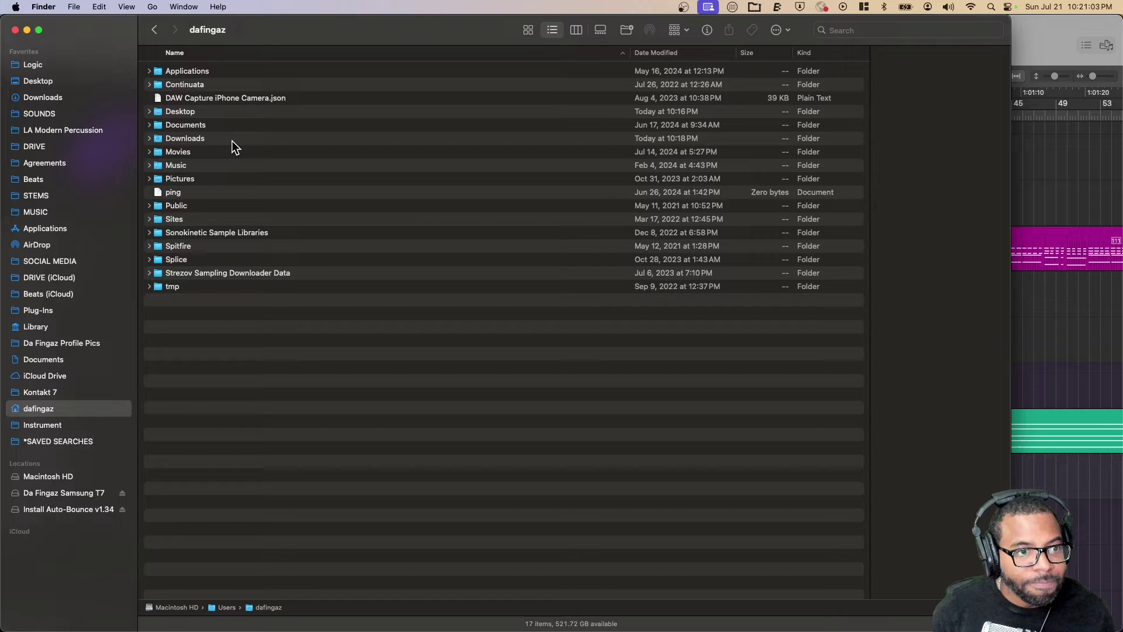
click(152, 7)
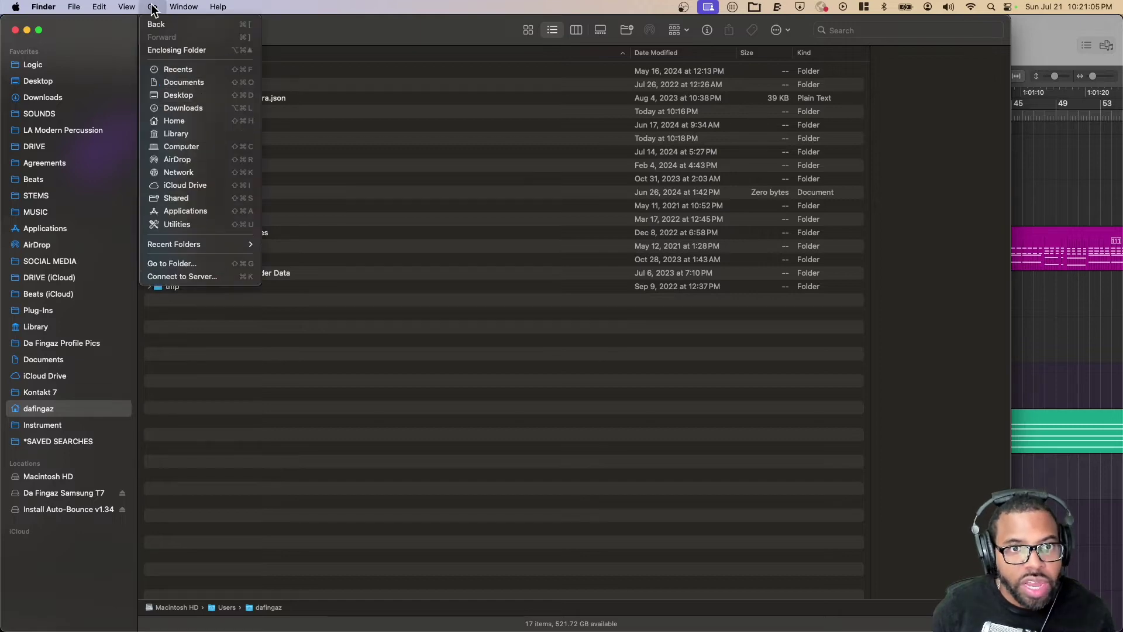
click(202, 133)
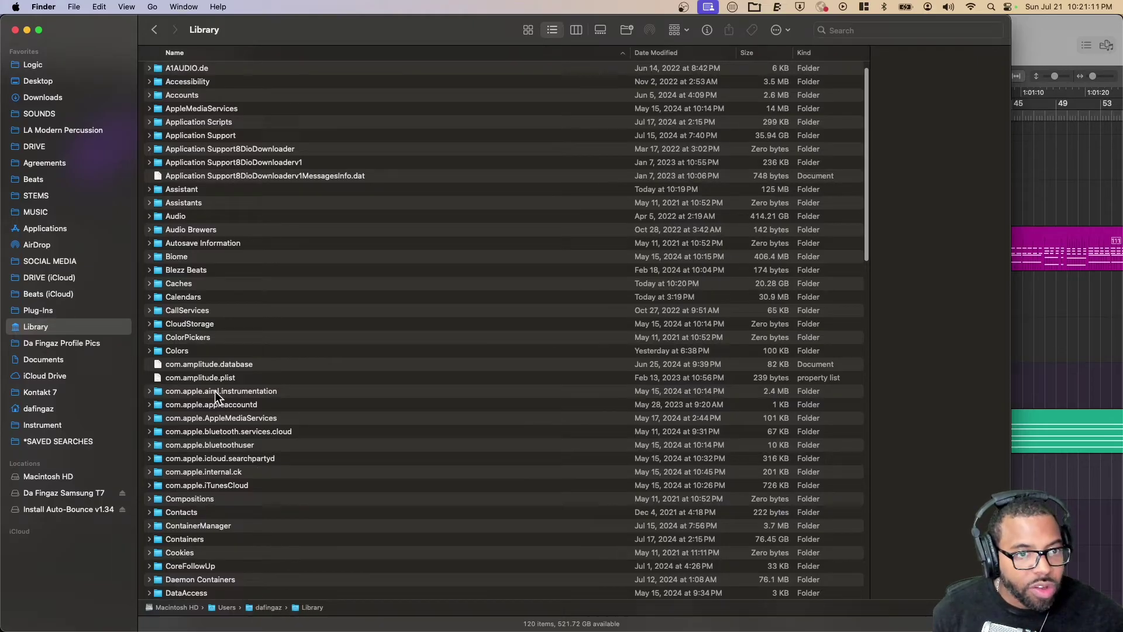
scroll(215, 391, down, 15)
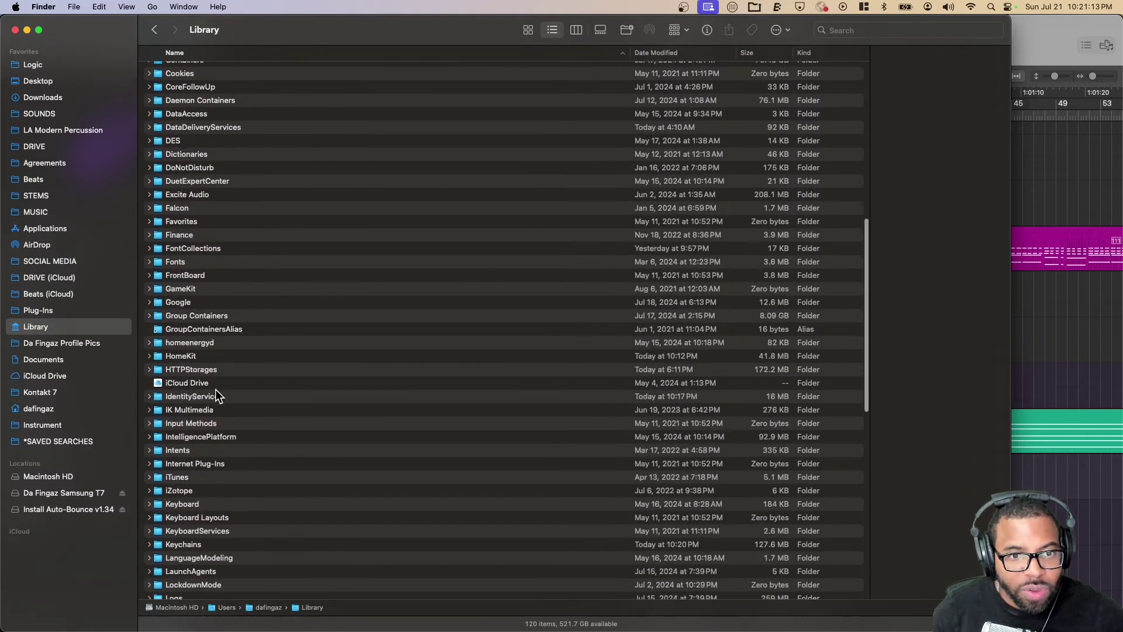
scroll(214, 391, down, 12)
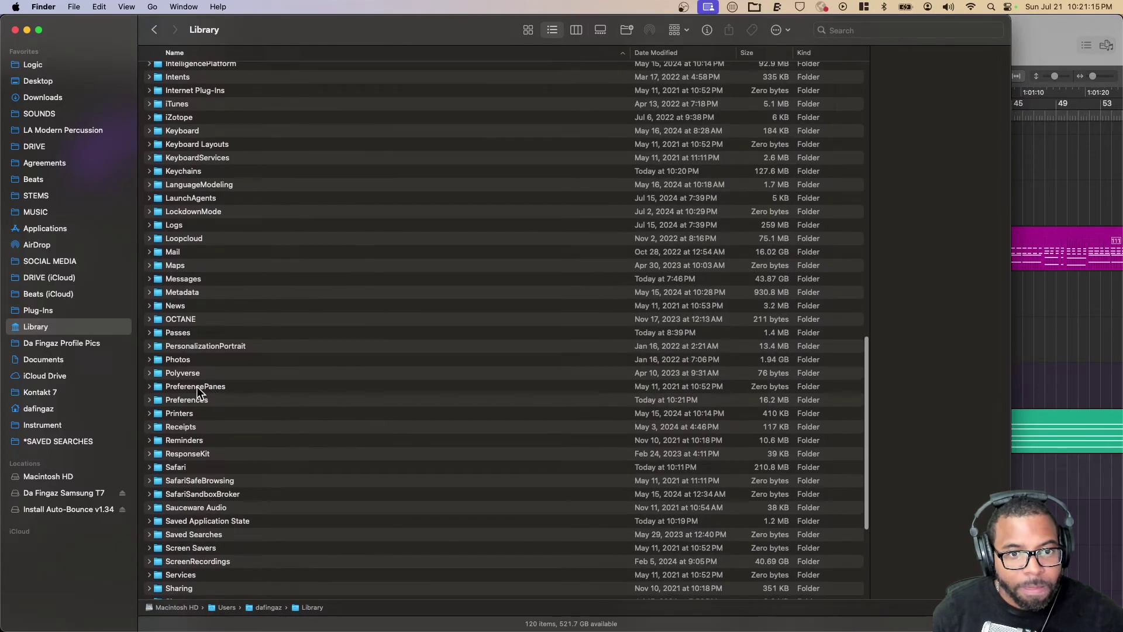
Open the user Library's Preferences folder and look over the Native Access plist files.
double_click(197, 399)
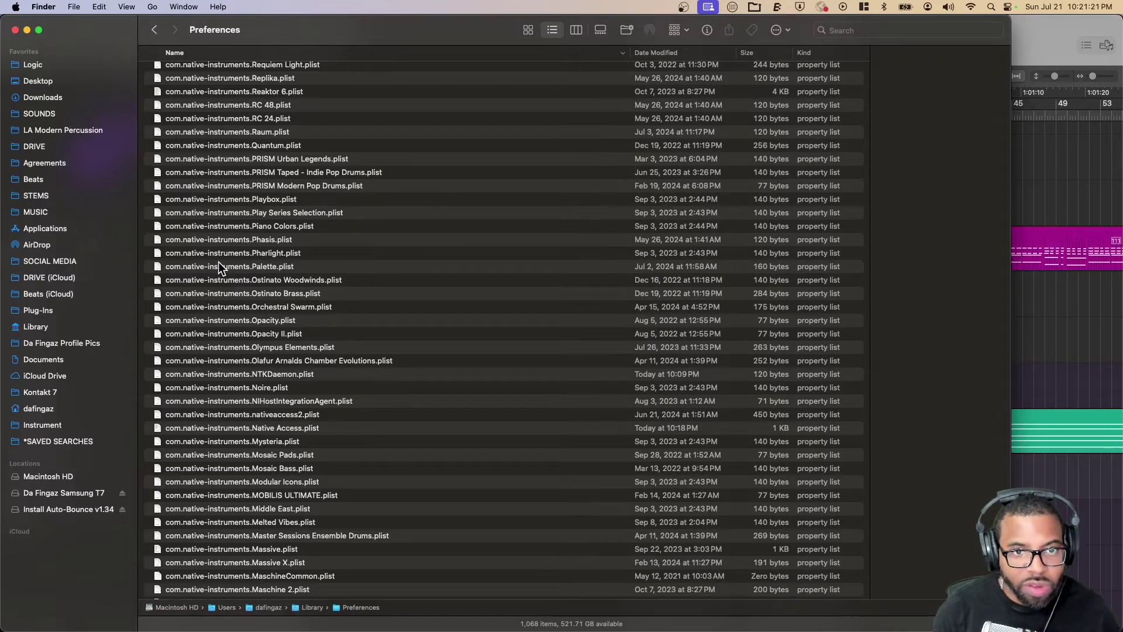
scroll(218, 176, up, 5)
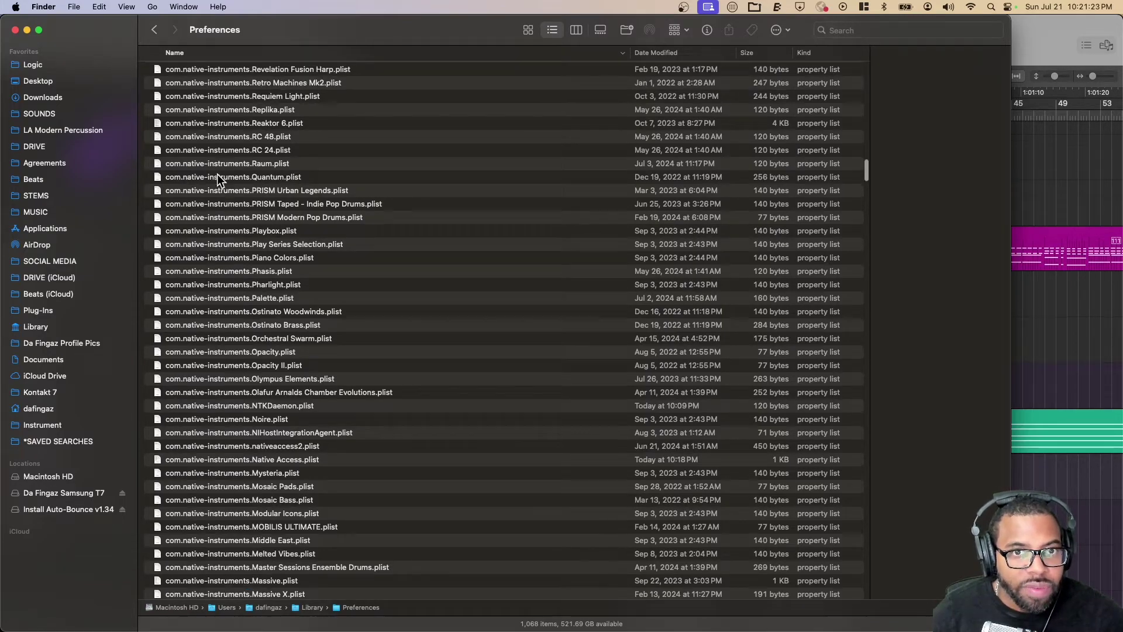
scroll(218, 179, up, 4)
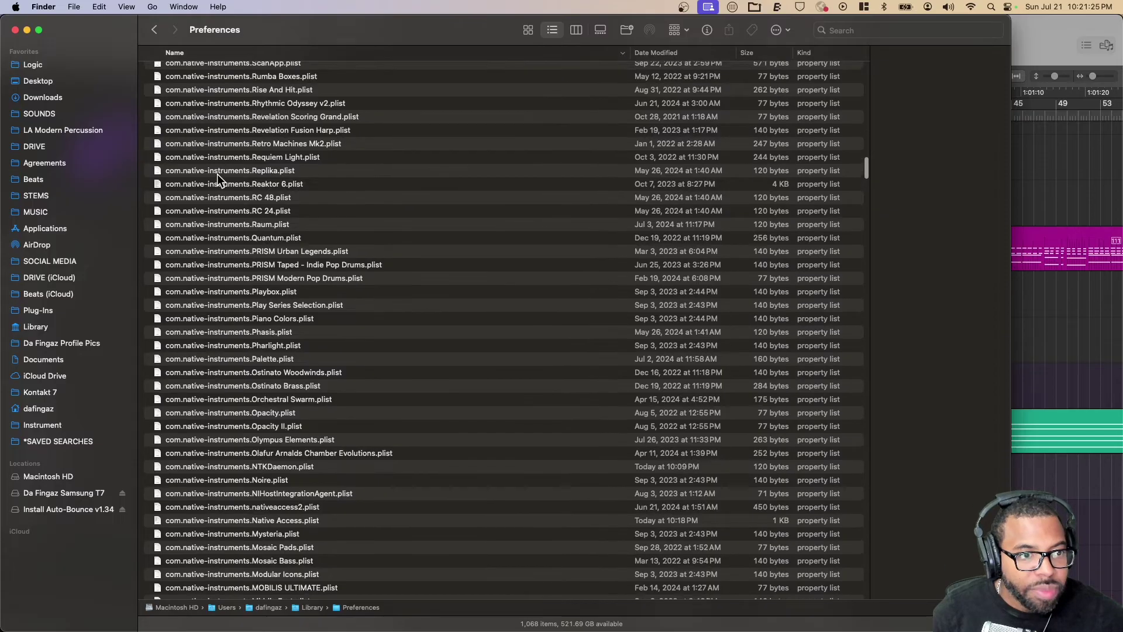
scroll(217, 174, up, 15)
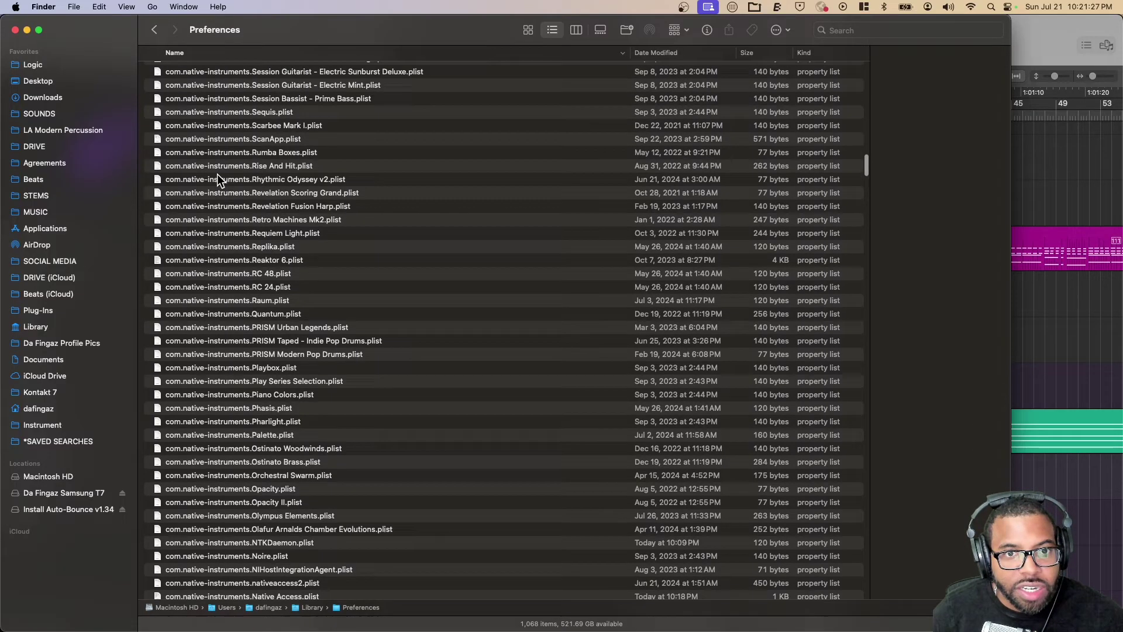
scroll(217, 174, down, 20)
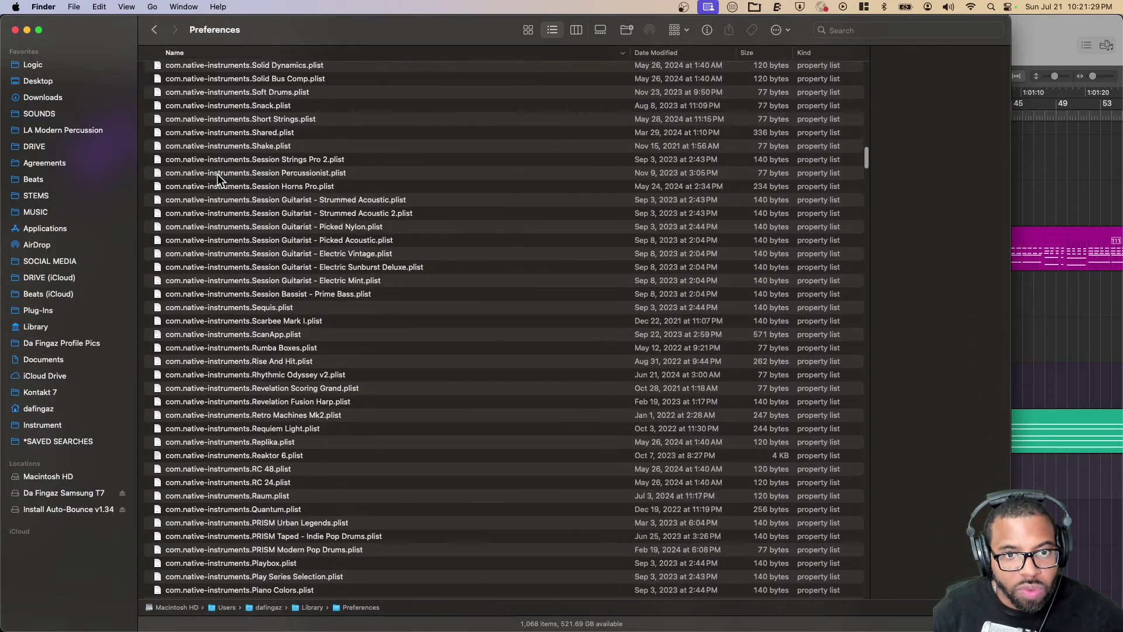
scroll(258, 164, up, 2)
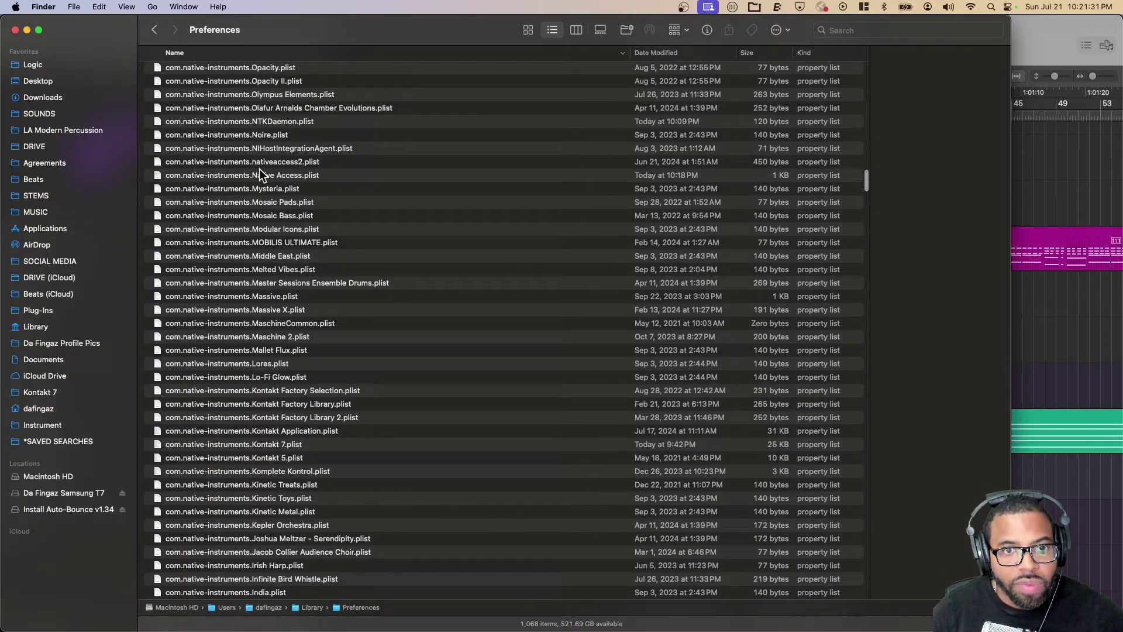
click(269, 162)
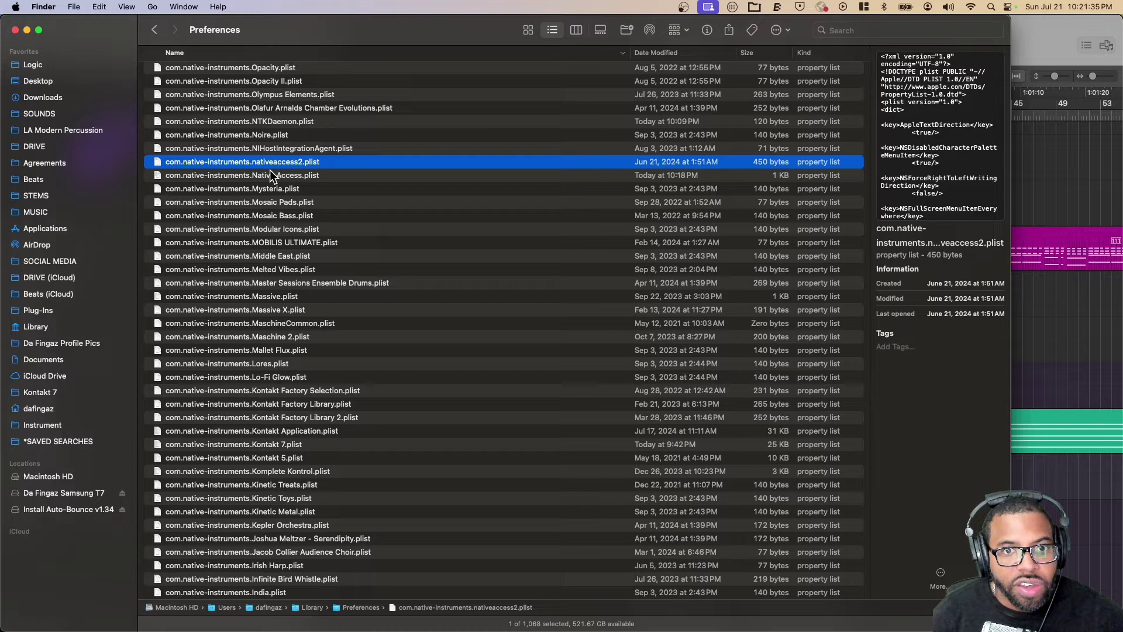
click(269, 170)
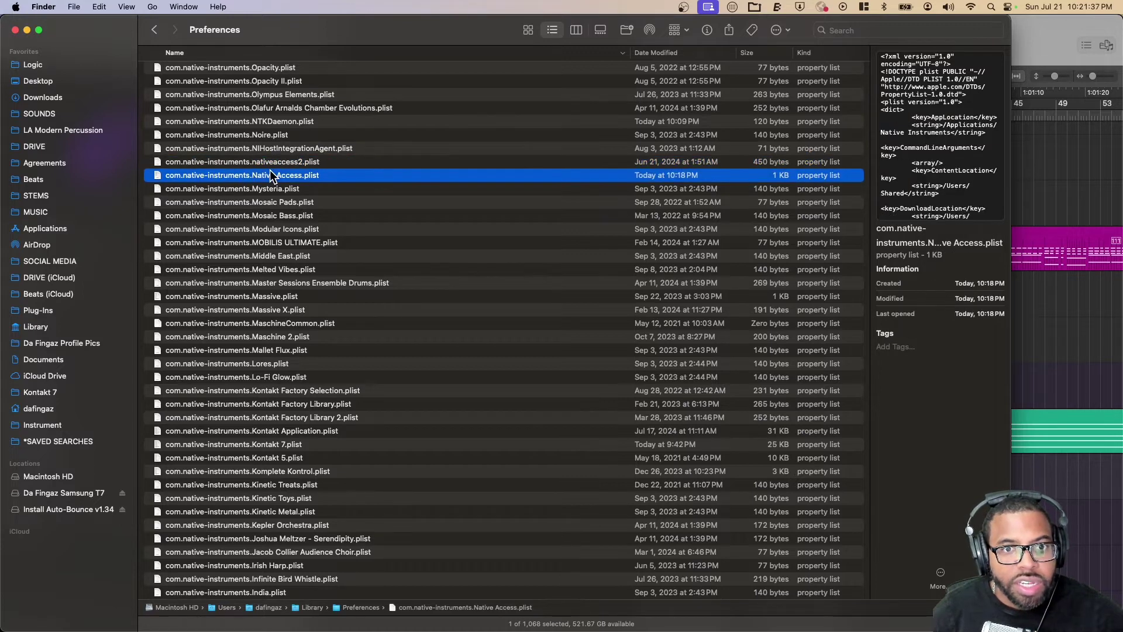
key(Up)
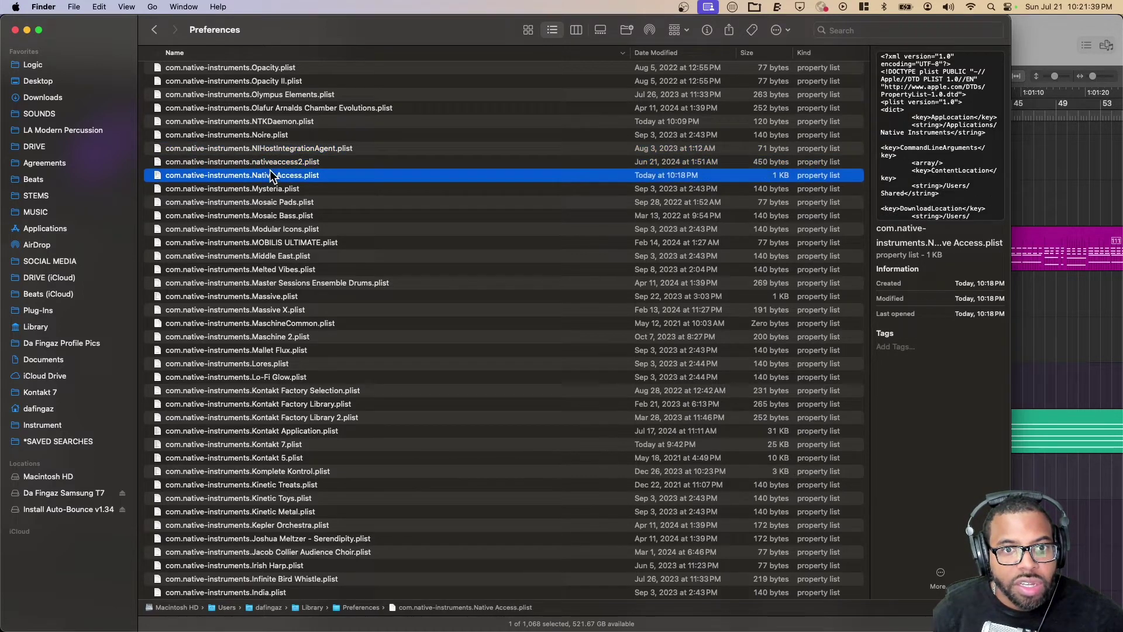
Reverse the name sort and trash com.native-instruments.NTKDaemon.plist.
click(215, 49)
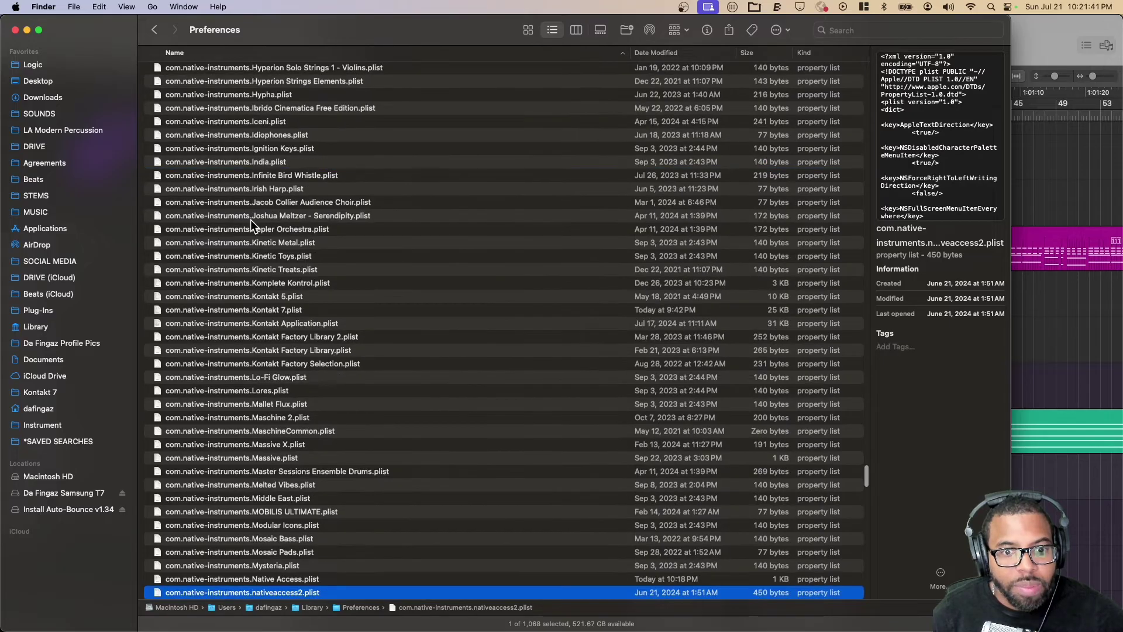
scroll(226, 363, down, 5)
click(293, 385)
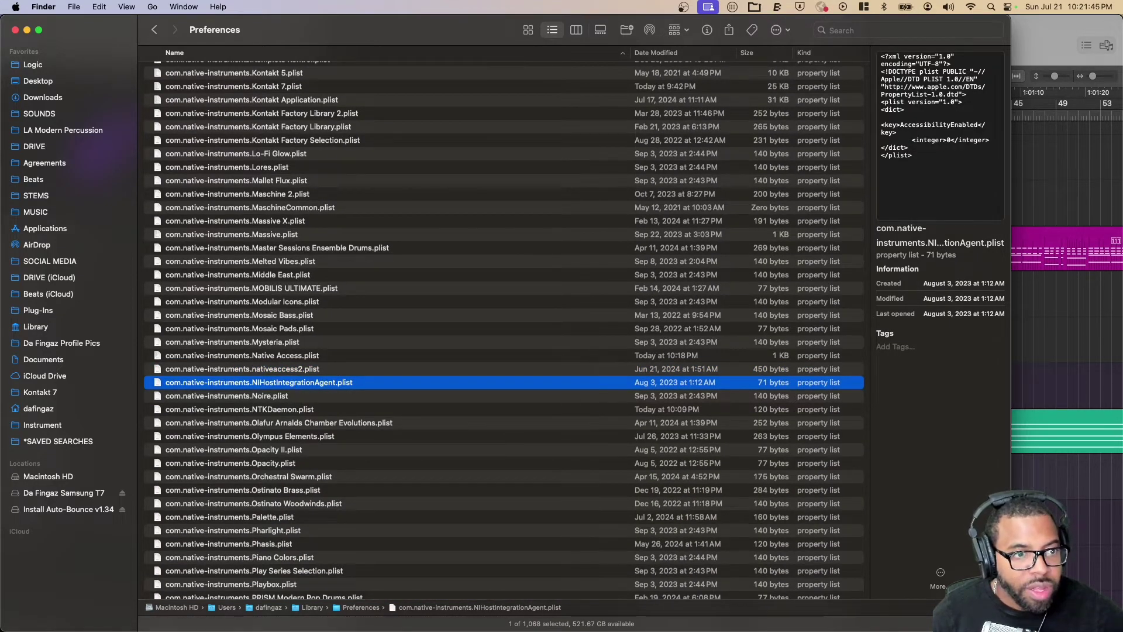
click(277, 410)
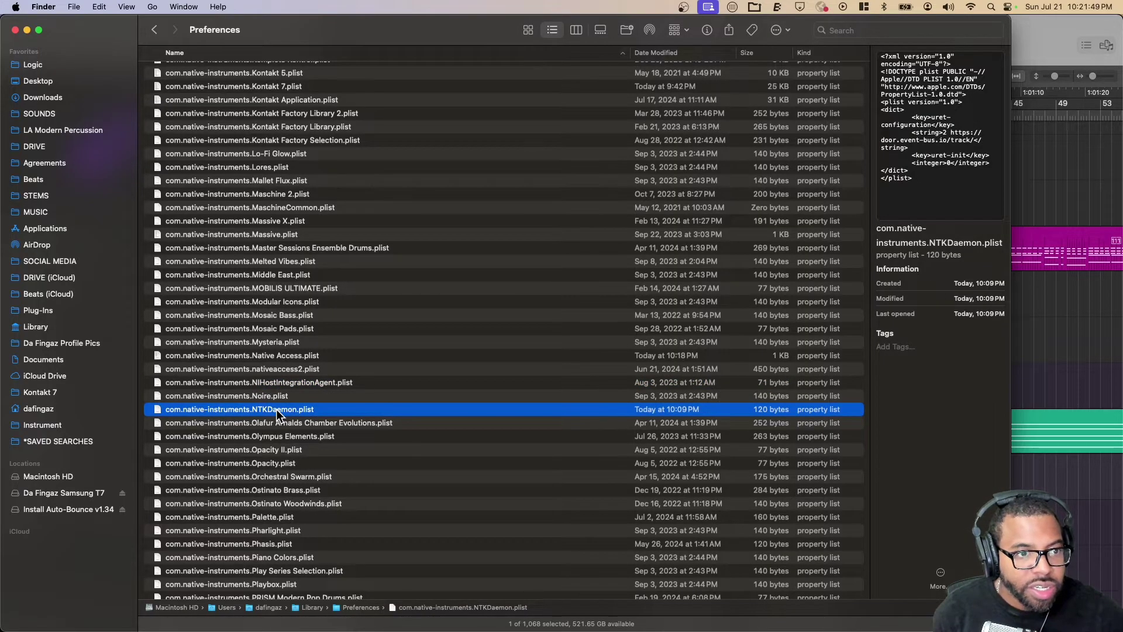
key(super+BackSpace)
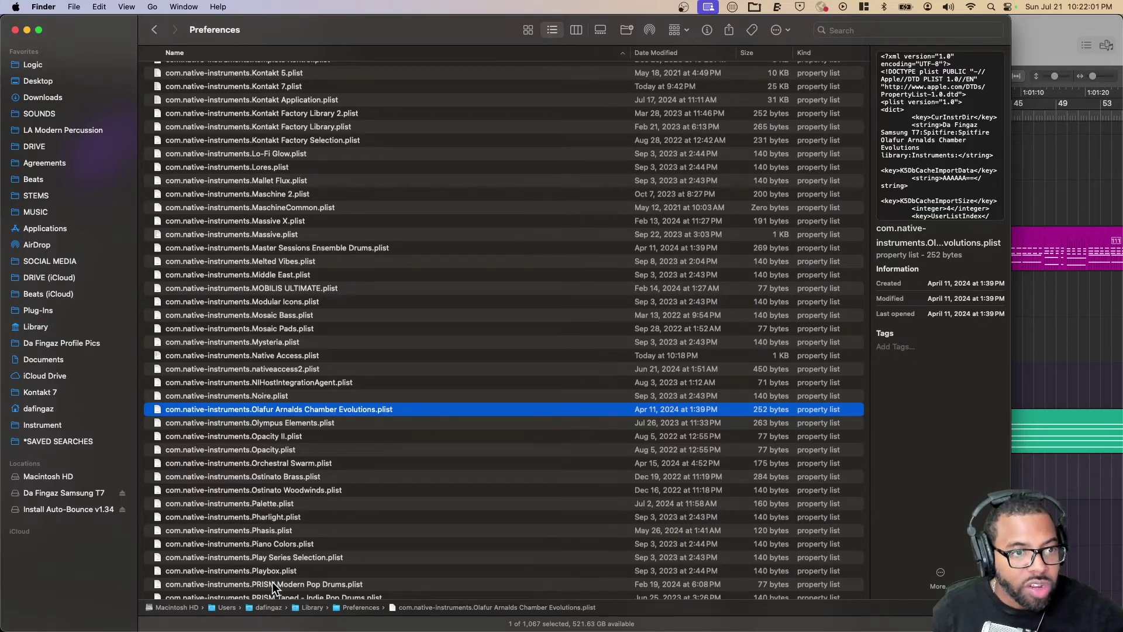
Open Application Support > Native Instruments and move the NTK folder to the Trash.
double_click(314, 608)
scroll(198, 184, up, 15)
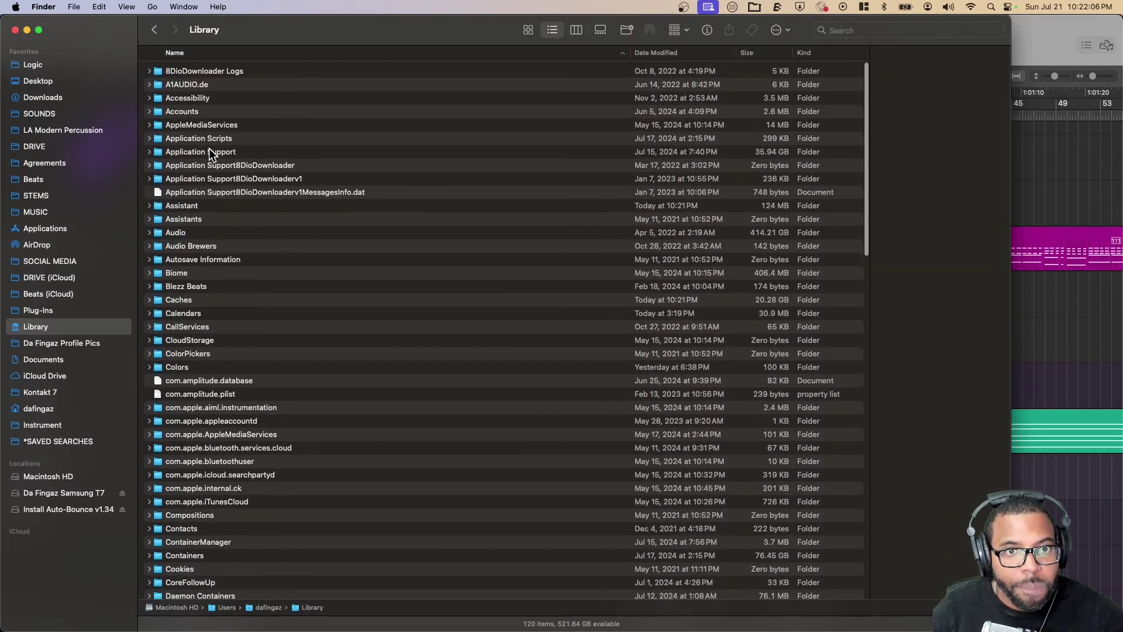
double_click(210, 152)
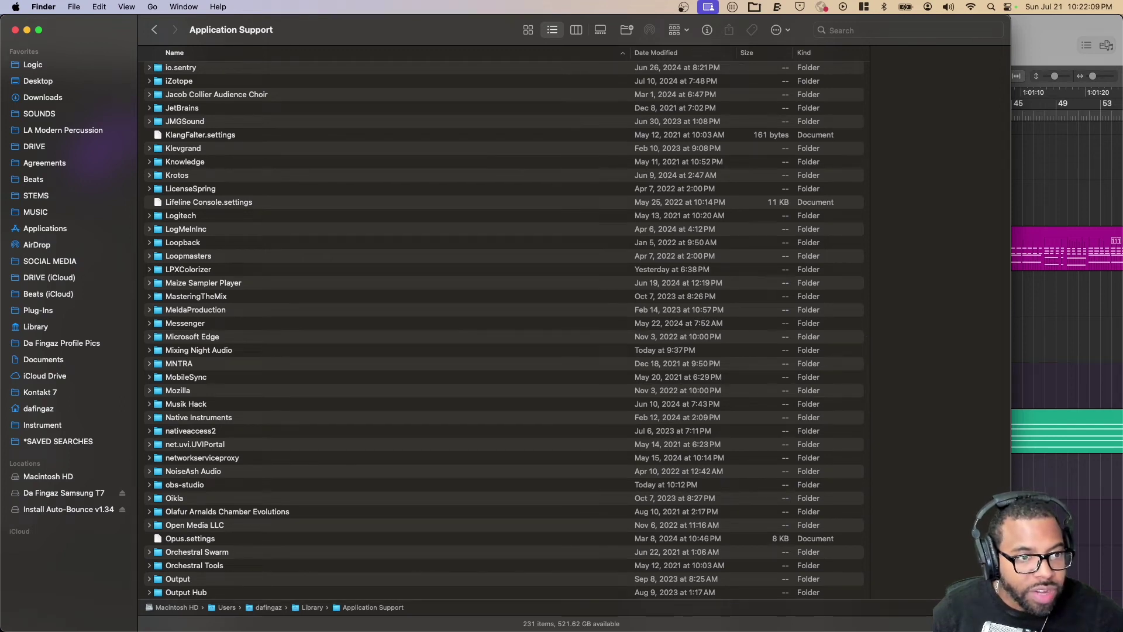
scroll(211, 245, down, 4)
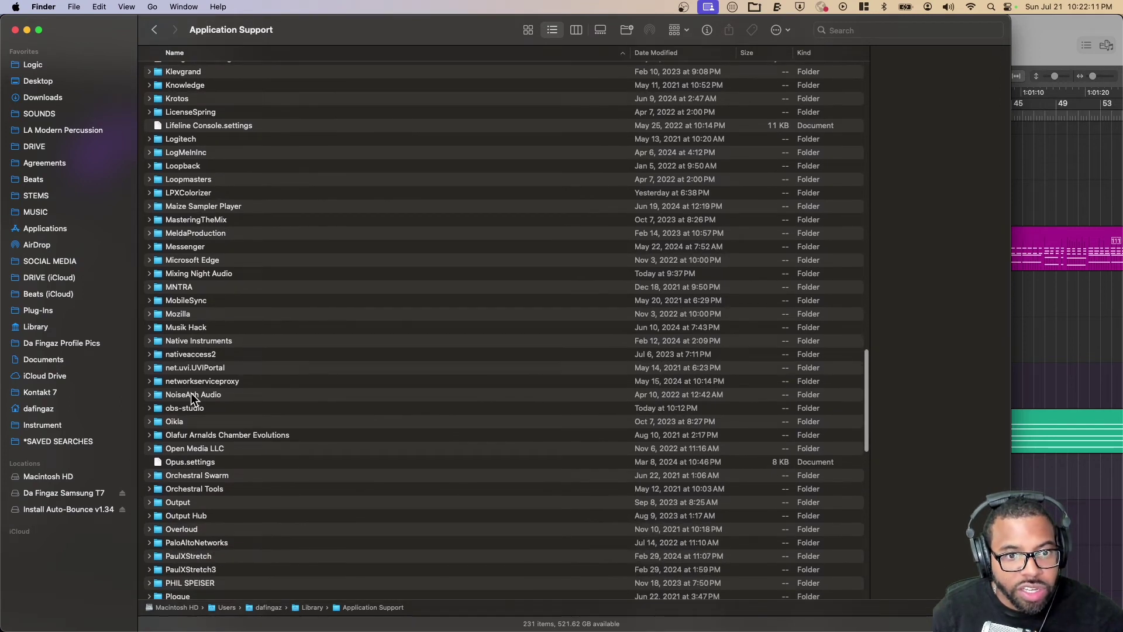
click(197, 341)
double_click(199, 341)
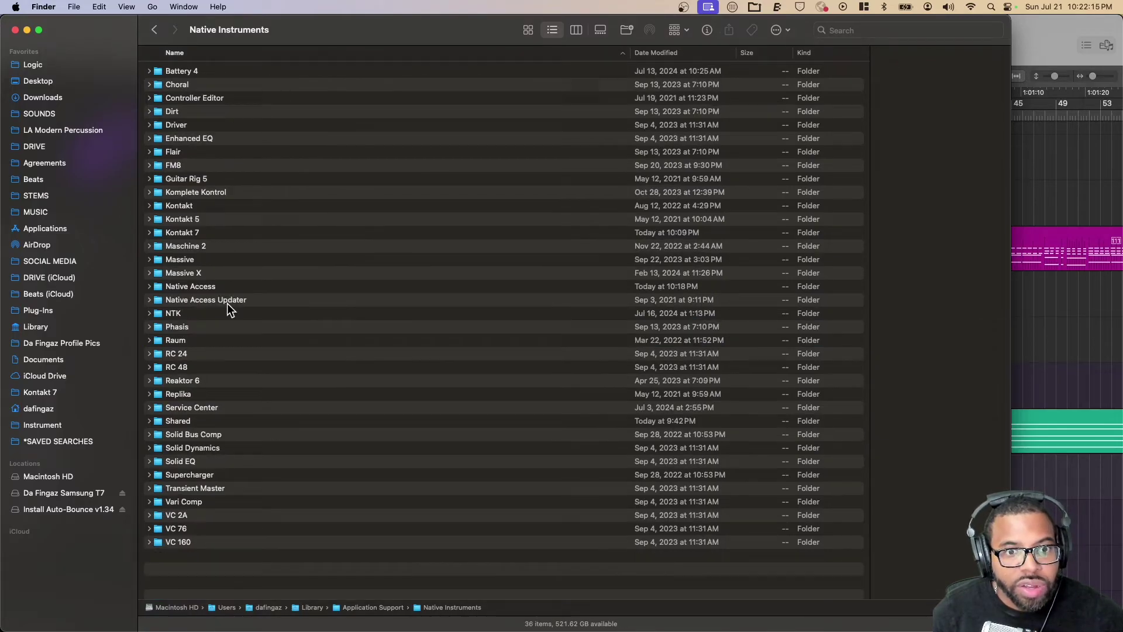
click(189, 302)
click(189, 314)
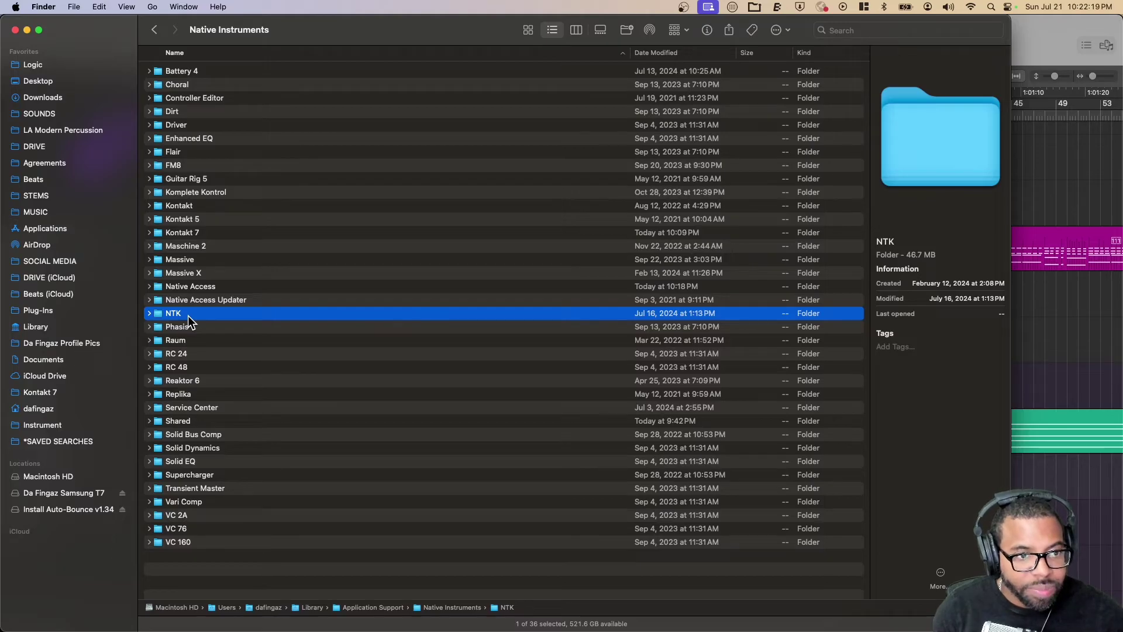
key(super+BackSpace)
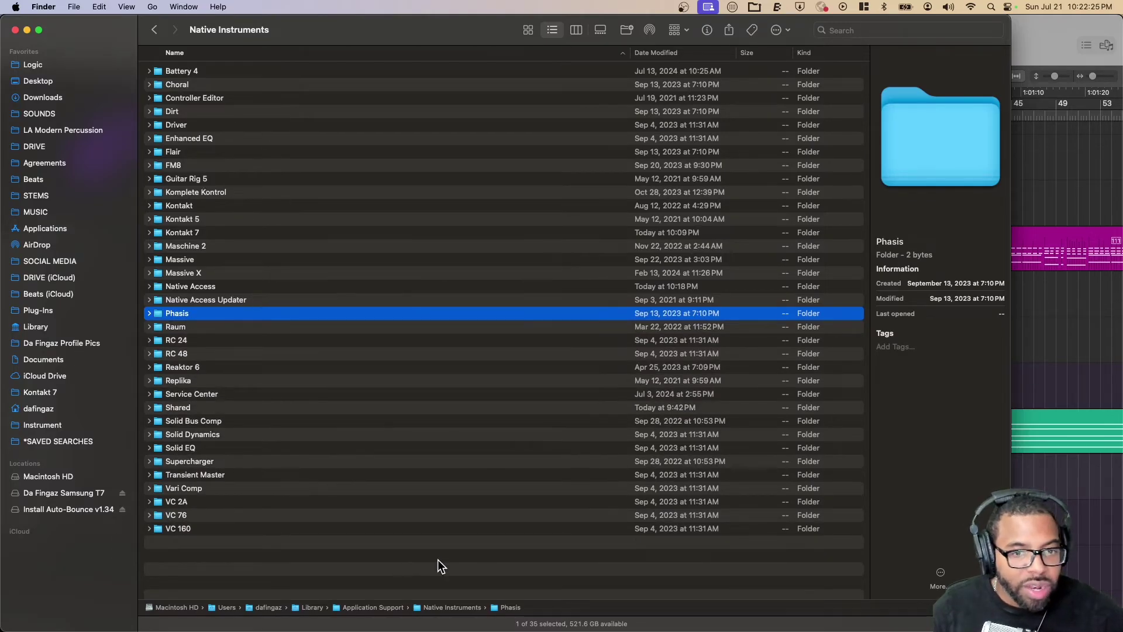
Move the Native Access folder in Native Instruments to the Trash.
double_click(368, 609)
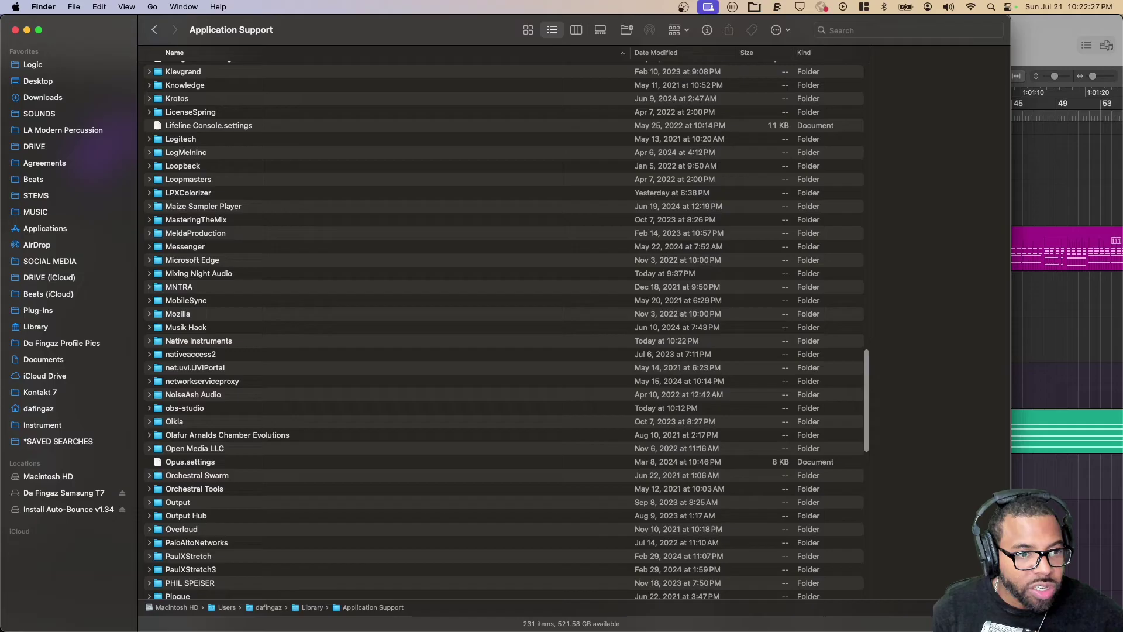
double_click(190, 342)
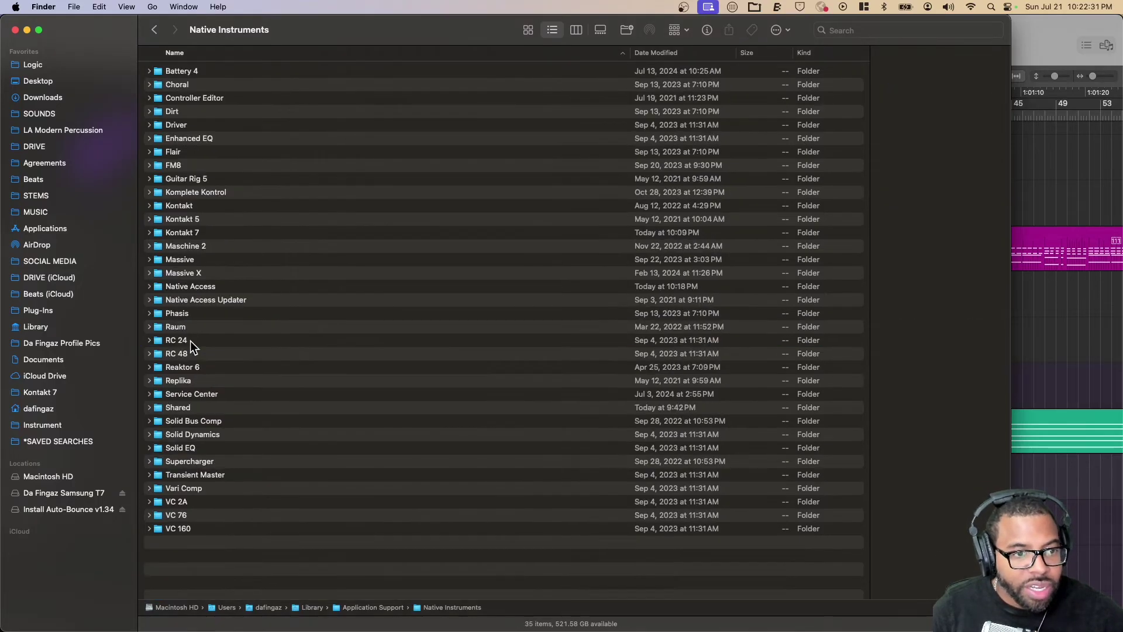
click(206, 288)
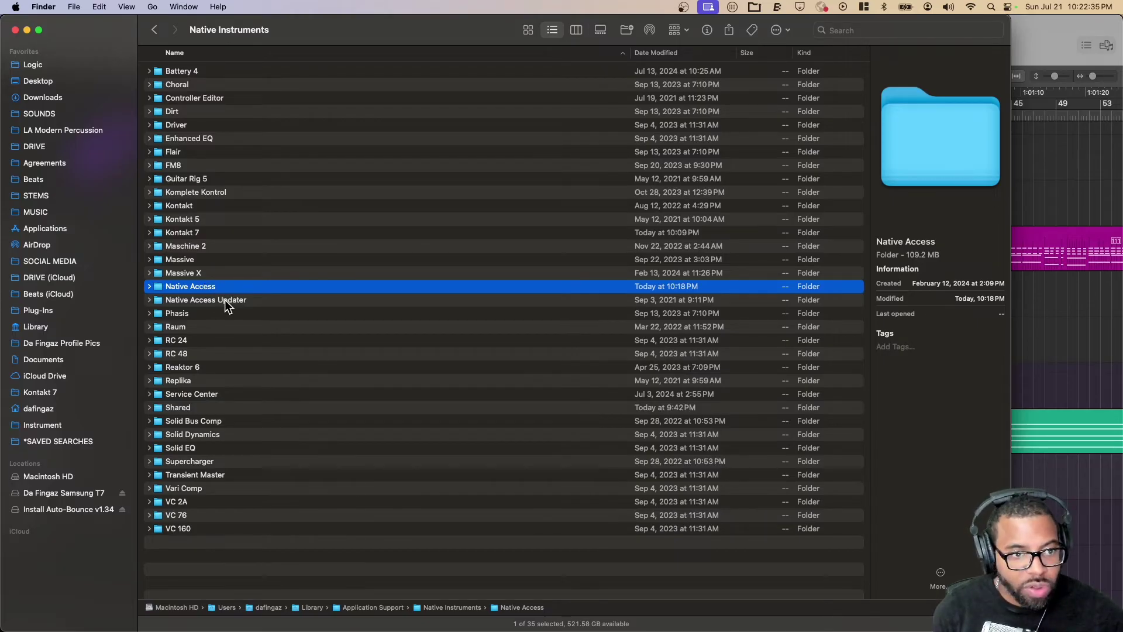
key(super+BackSpace)
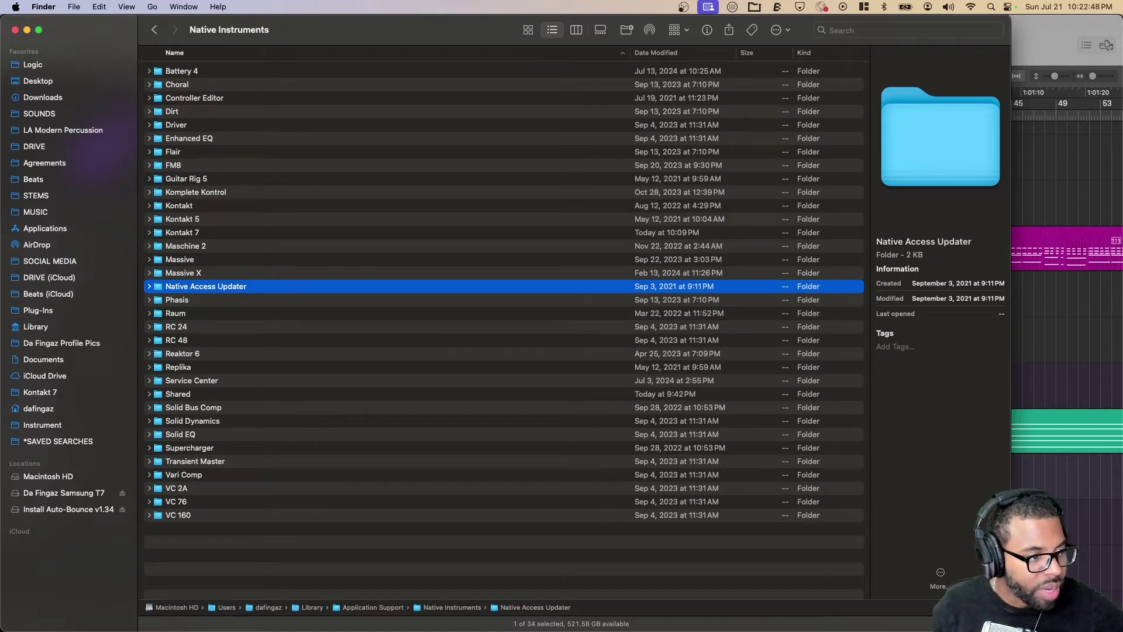
Empty the Trash permanently with Shift+Cmd+Delete and confirm Empty Trash.
key(super+shift+BackSpace)
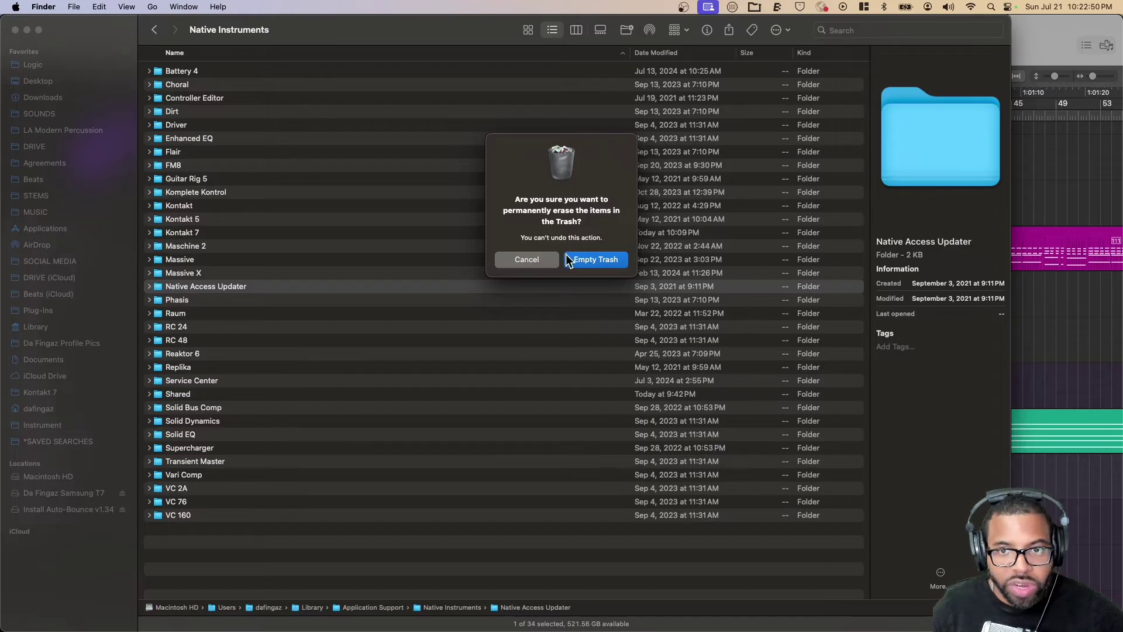
click(591, 259)
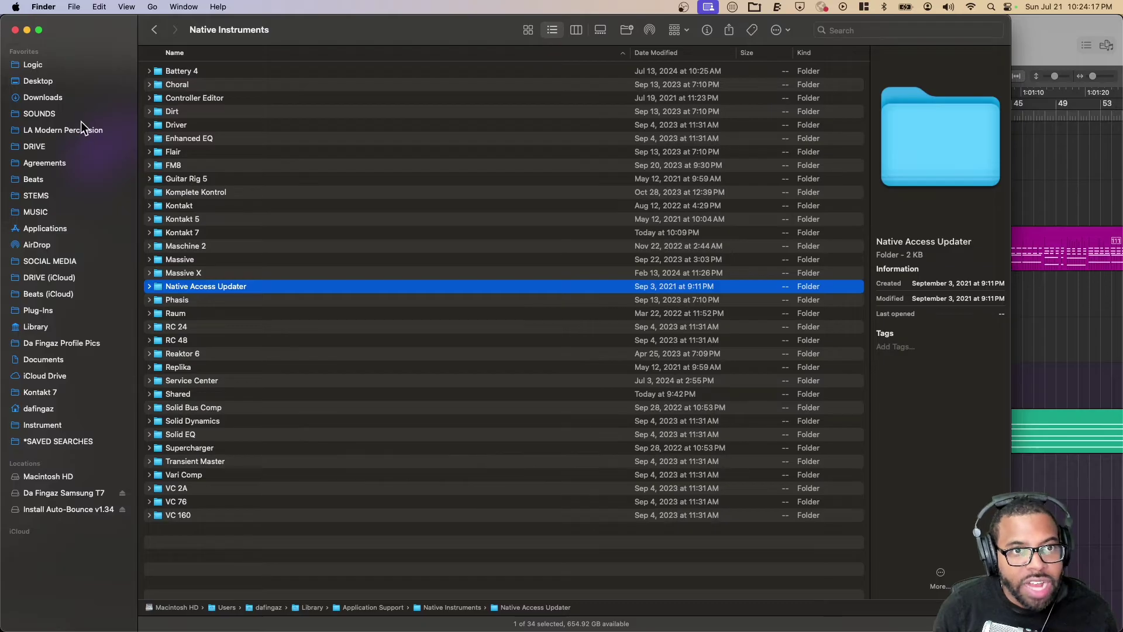
Locate Native Access.app in Applications and show its package contents.
click(67, 232)
click(194, 203)
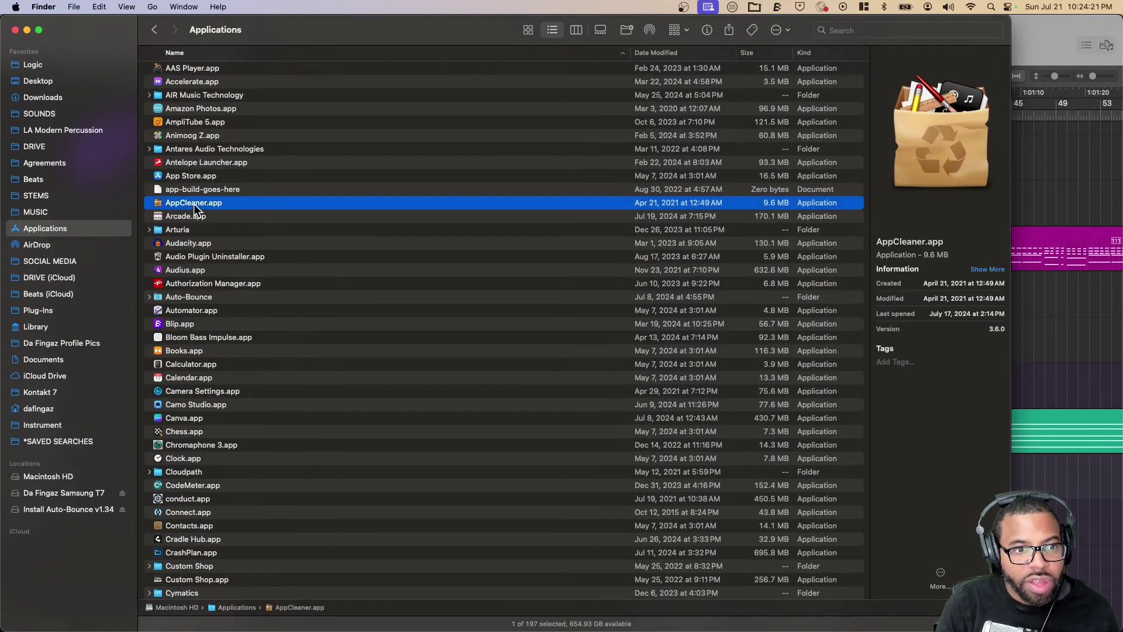
text(n)
scroll(205, 424, down, 3)
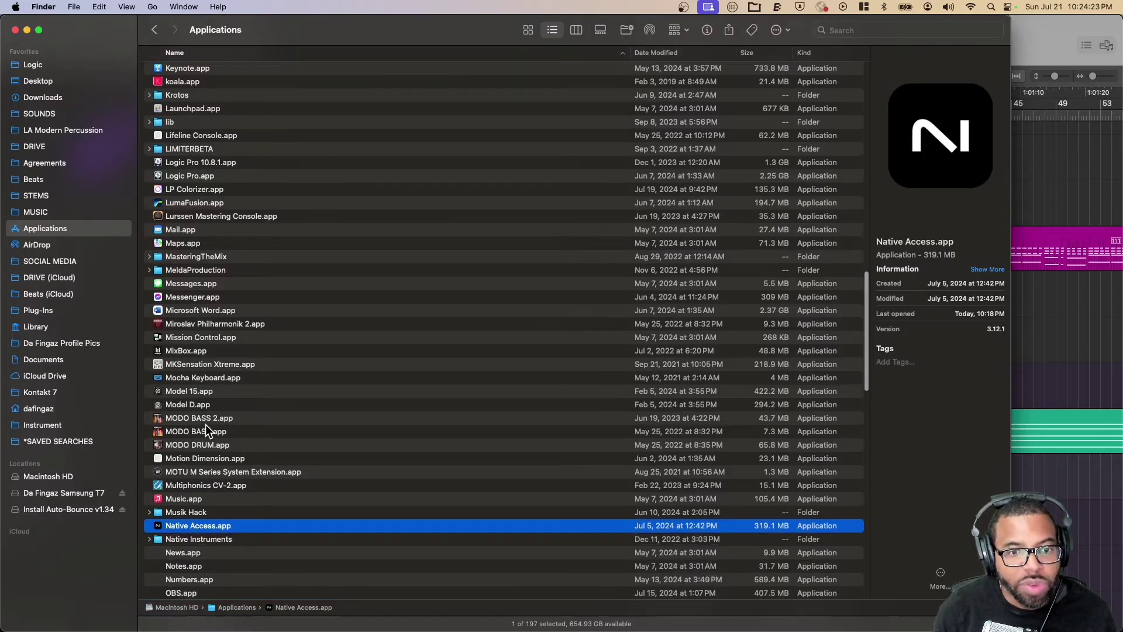
right_click(220, 525)
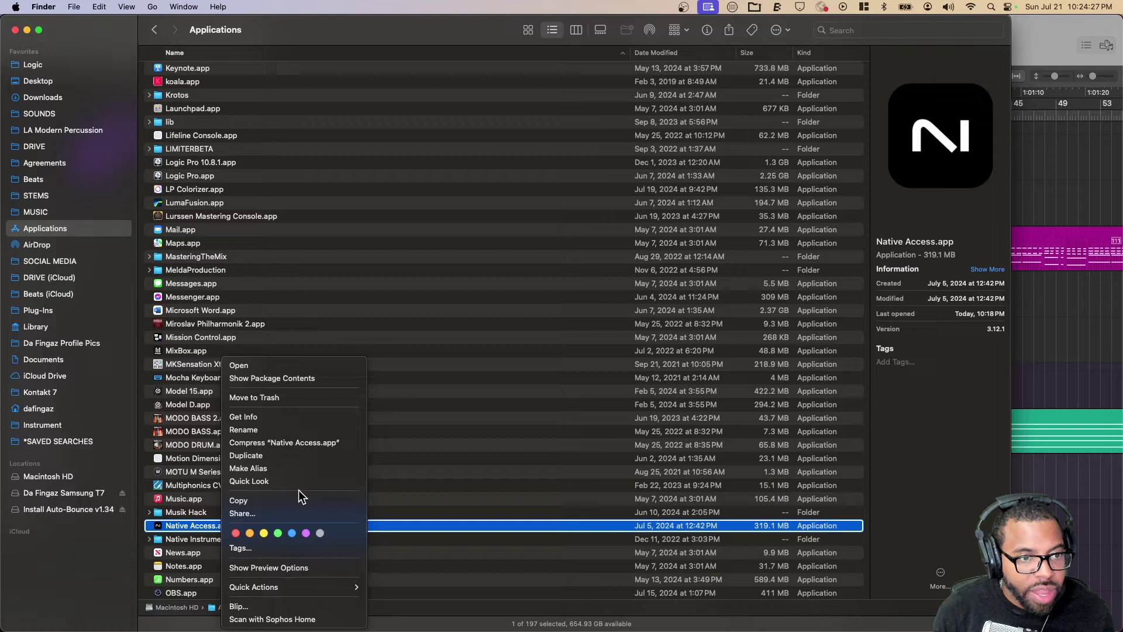
click(284, 379)
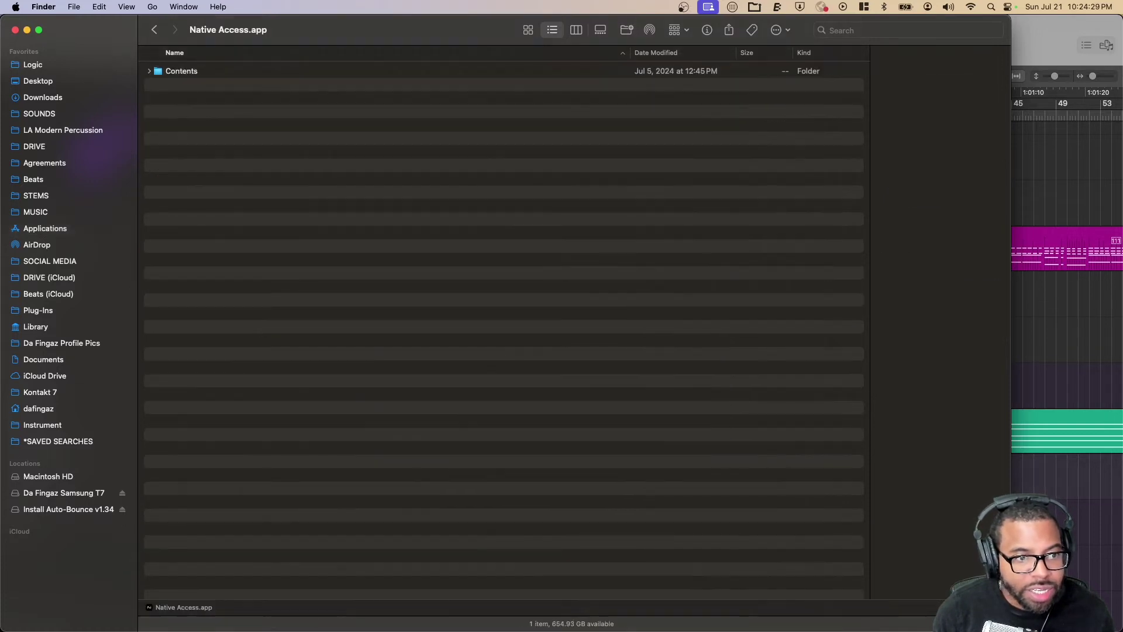
Open Contents > Resources > daemon > mac and select NTKDaemon Installer Mac.pkg.
double_click(193, 72)
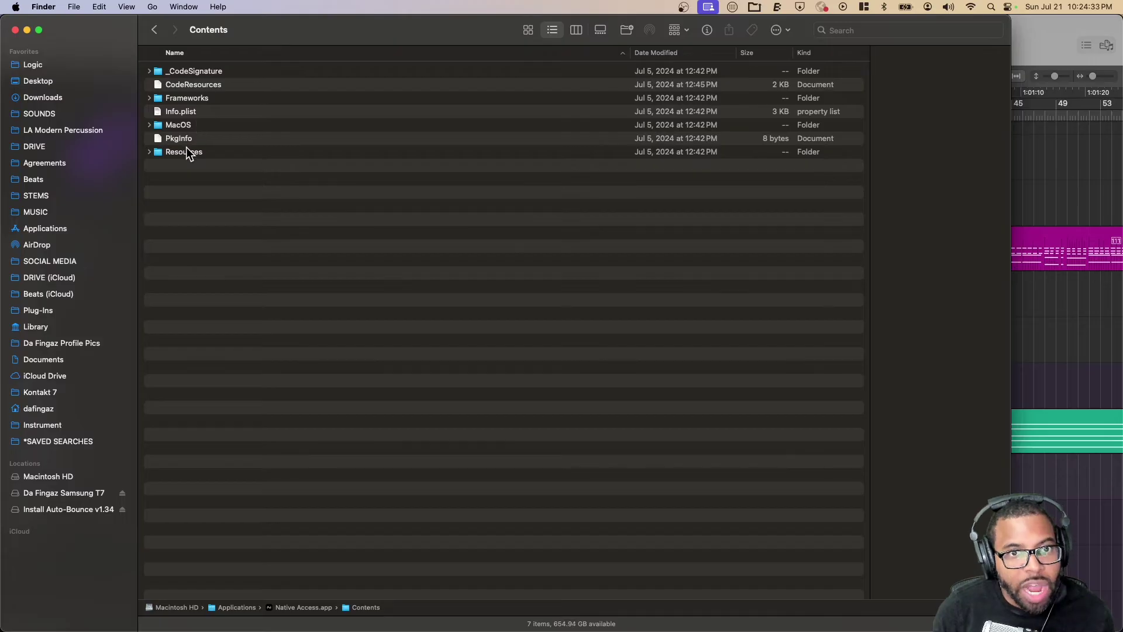
double_click(186, 149)
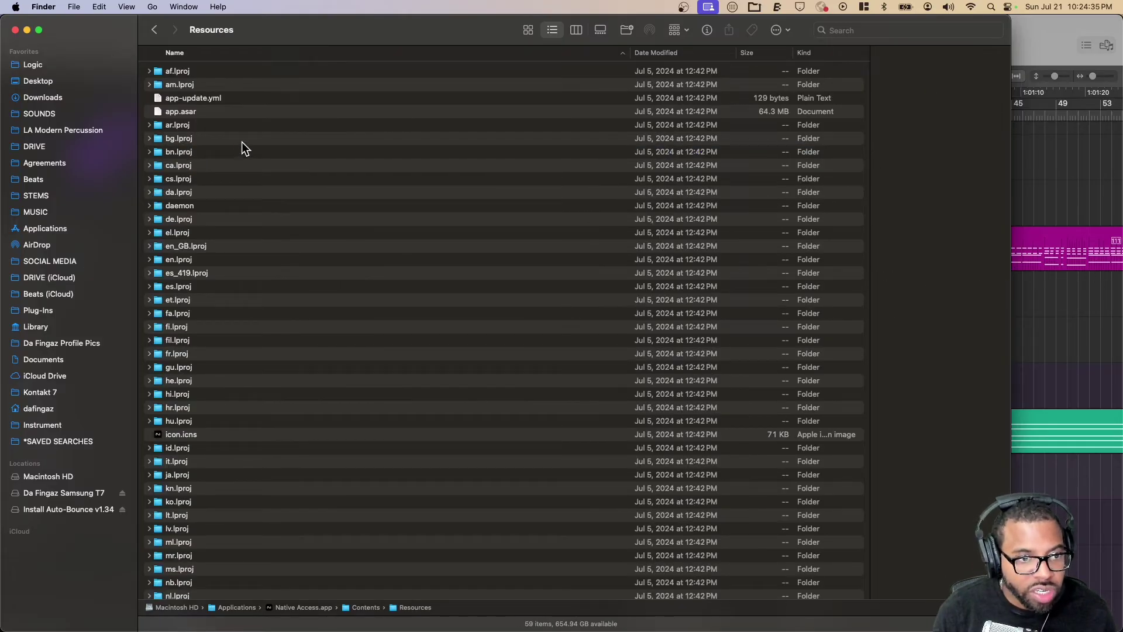
scroll(182, 219, down, 1)
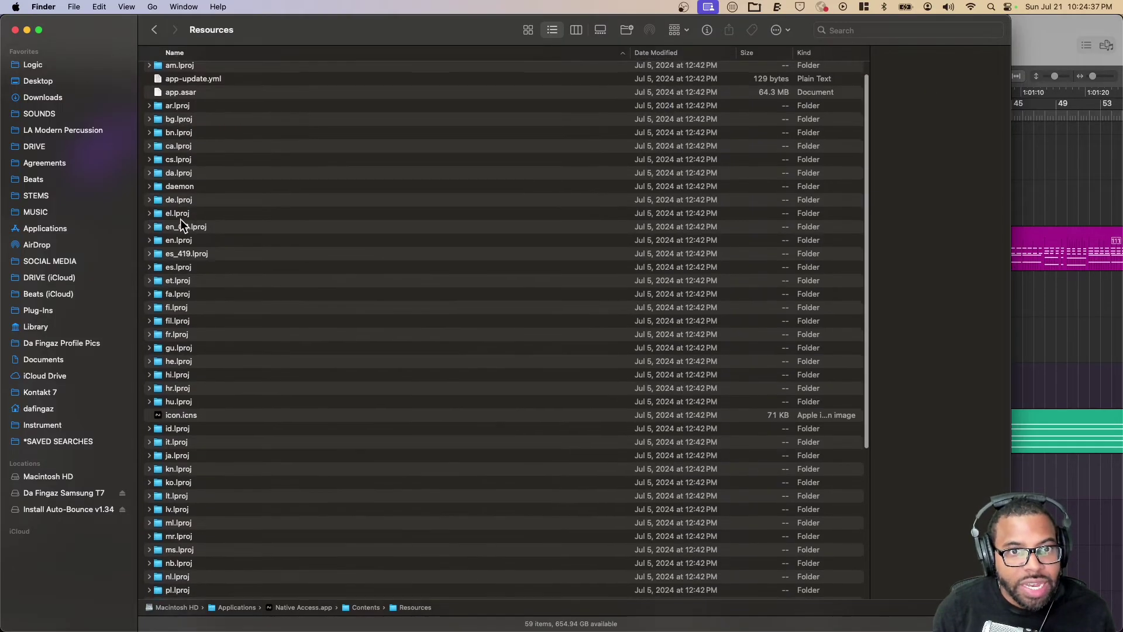
double_click(179, 188)
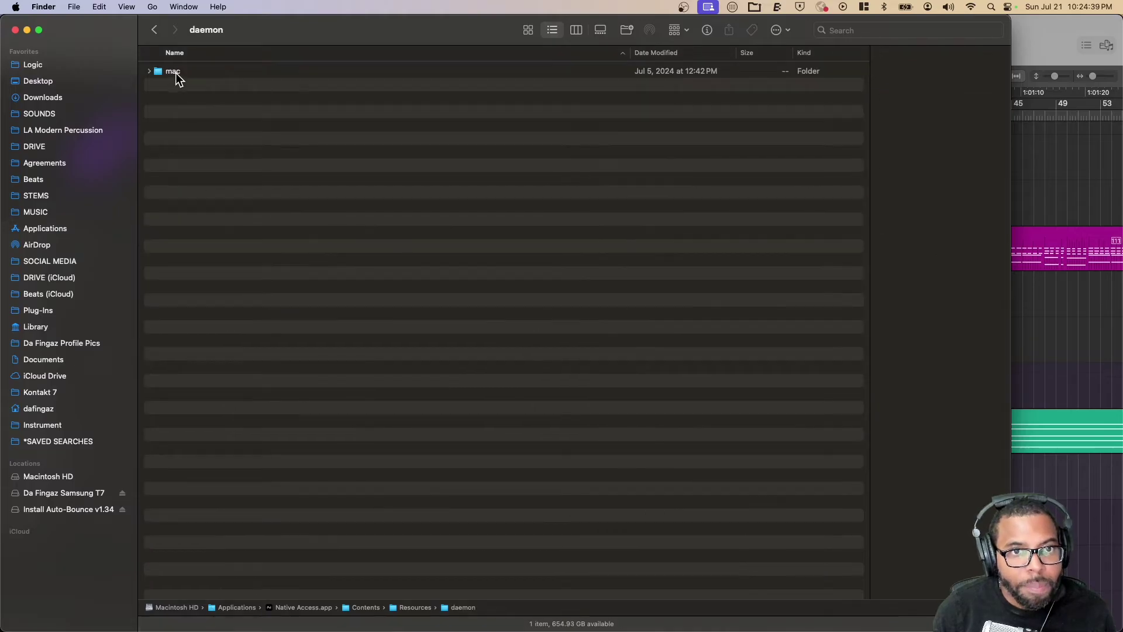
double_click(178, 73)
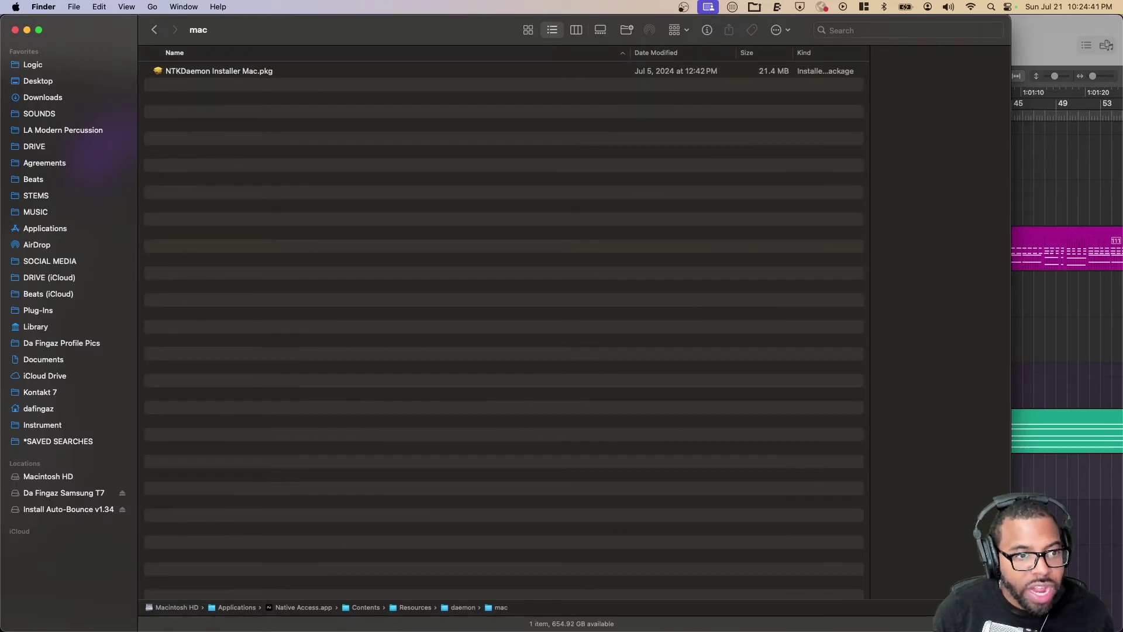
click(228, 77)
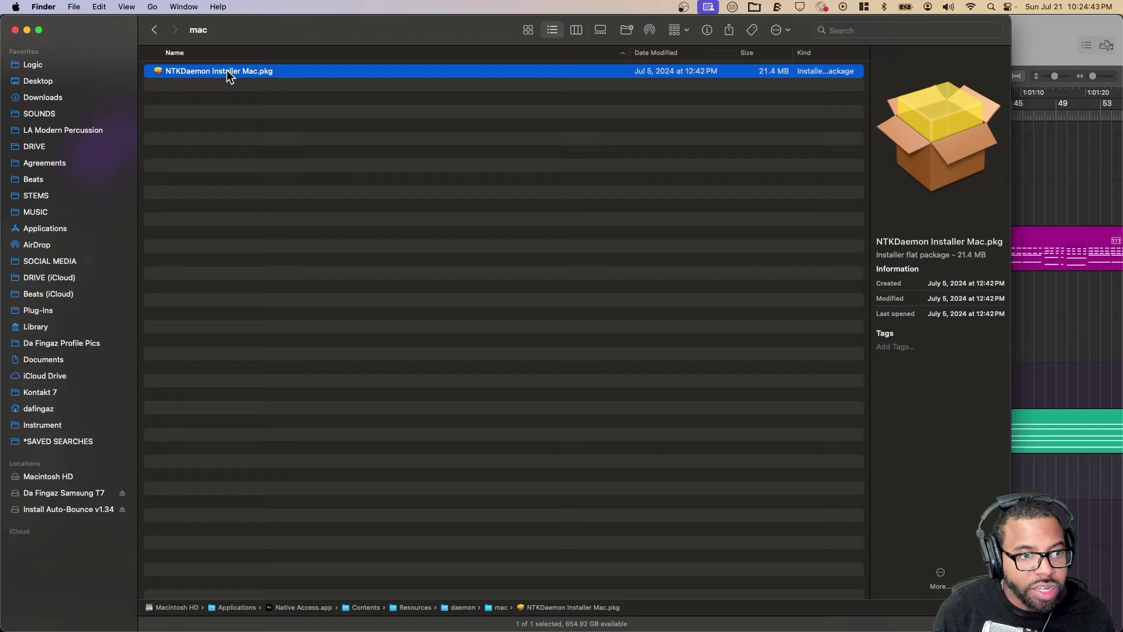
right_click(227, 70)
Open the NTKDaemon installer, allow its check, accept the license, and pick Macintosh HD.
click(272, 77)
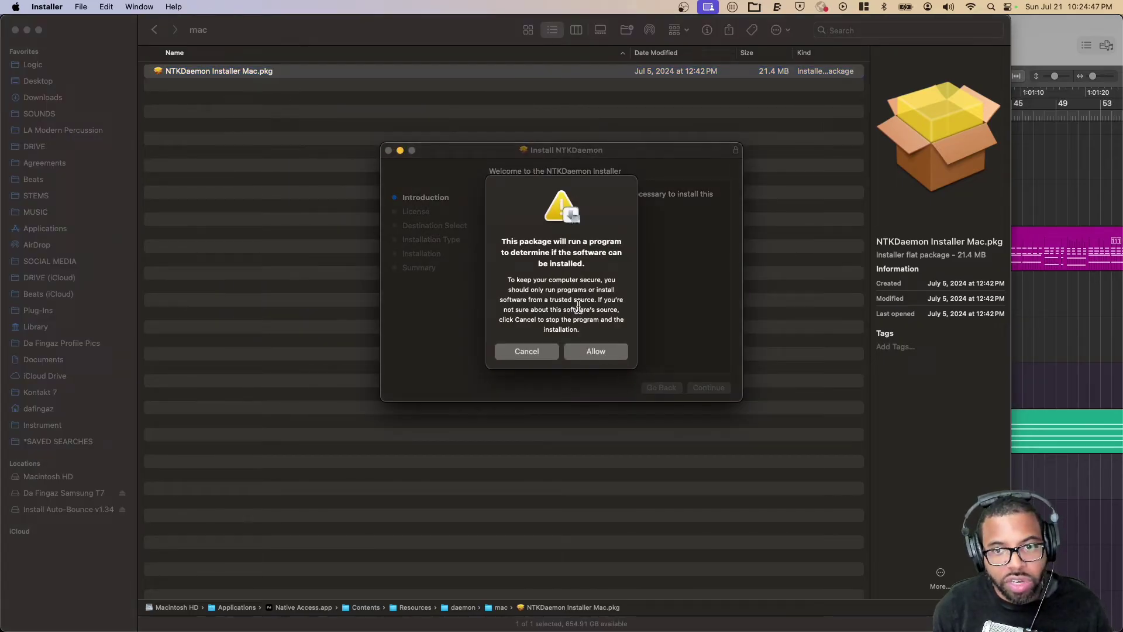
click(589, 347)
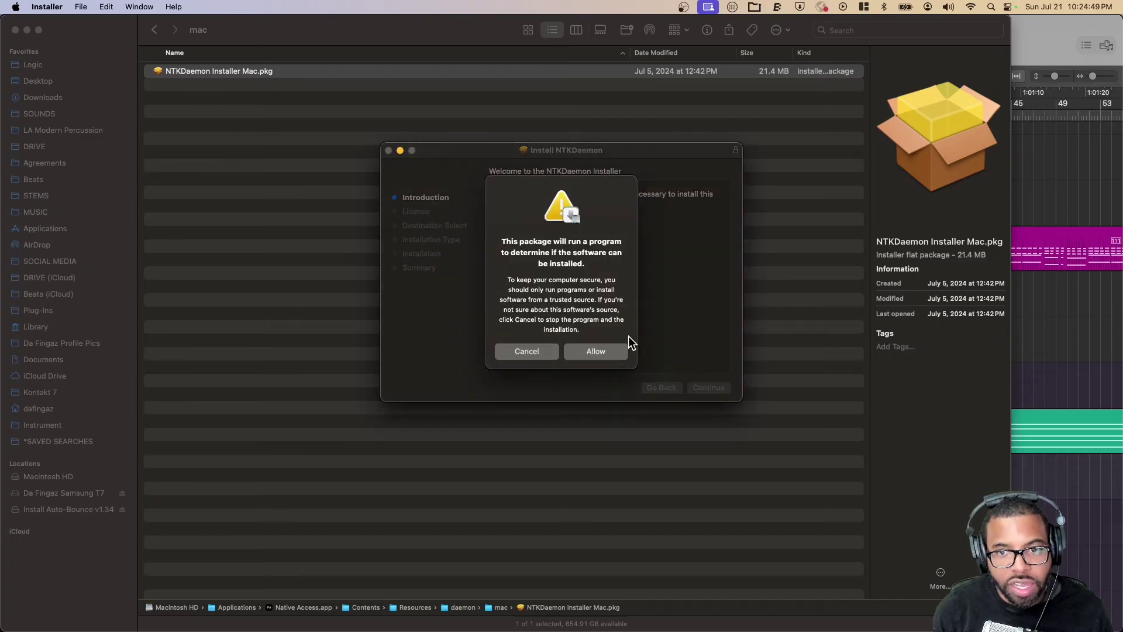
click(619, 348)
click(707, 388)
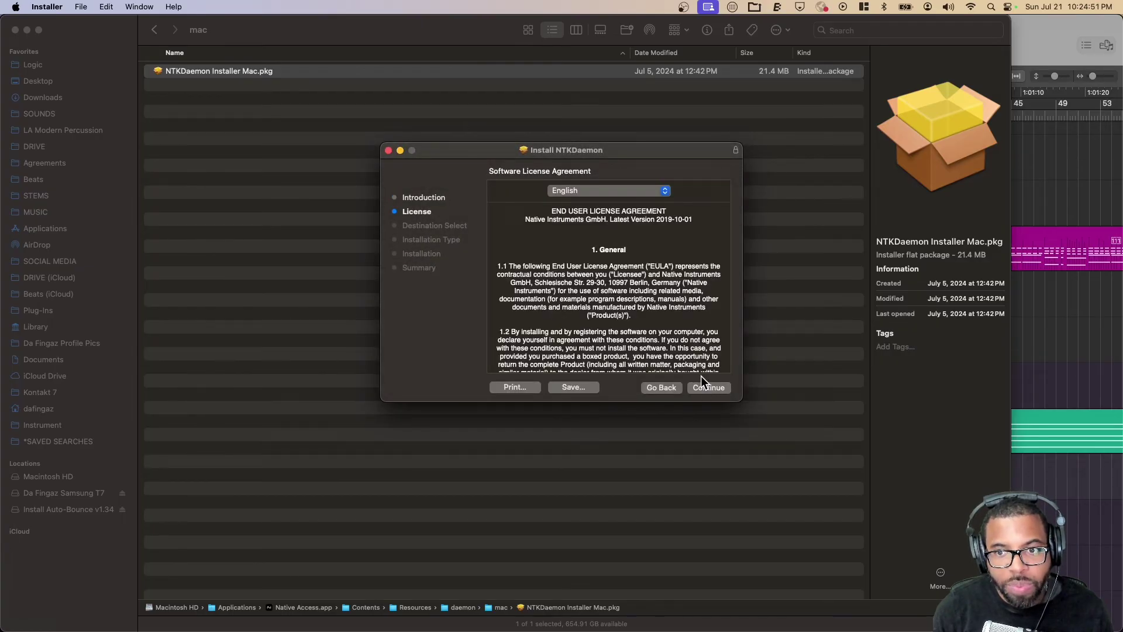
click(704, 385)
click(679, 308)
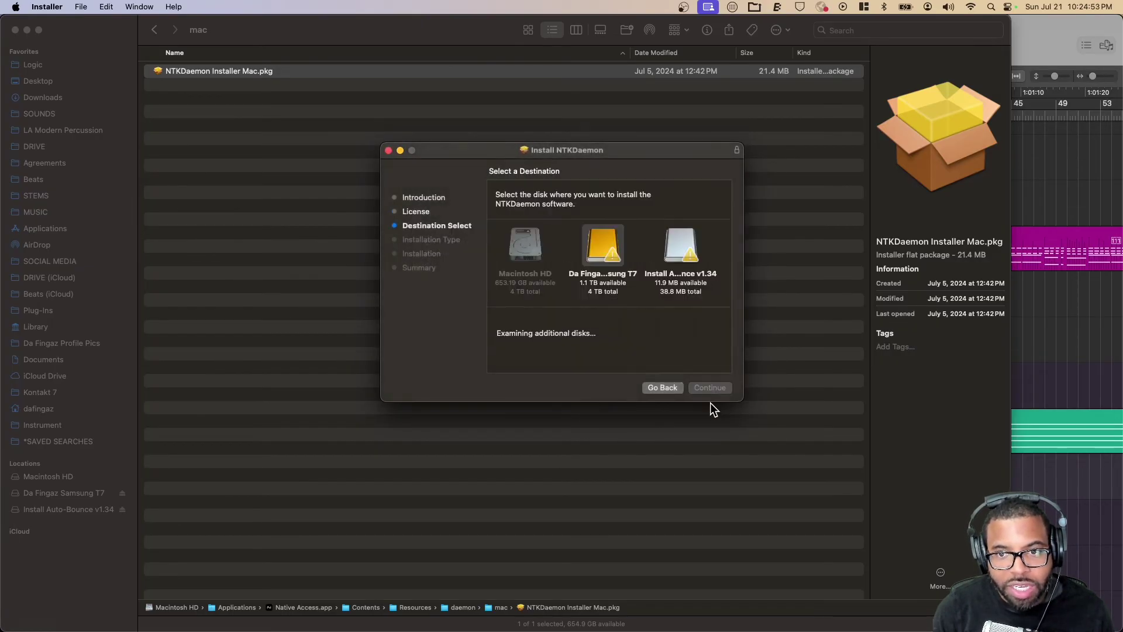
click(525, 257)
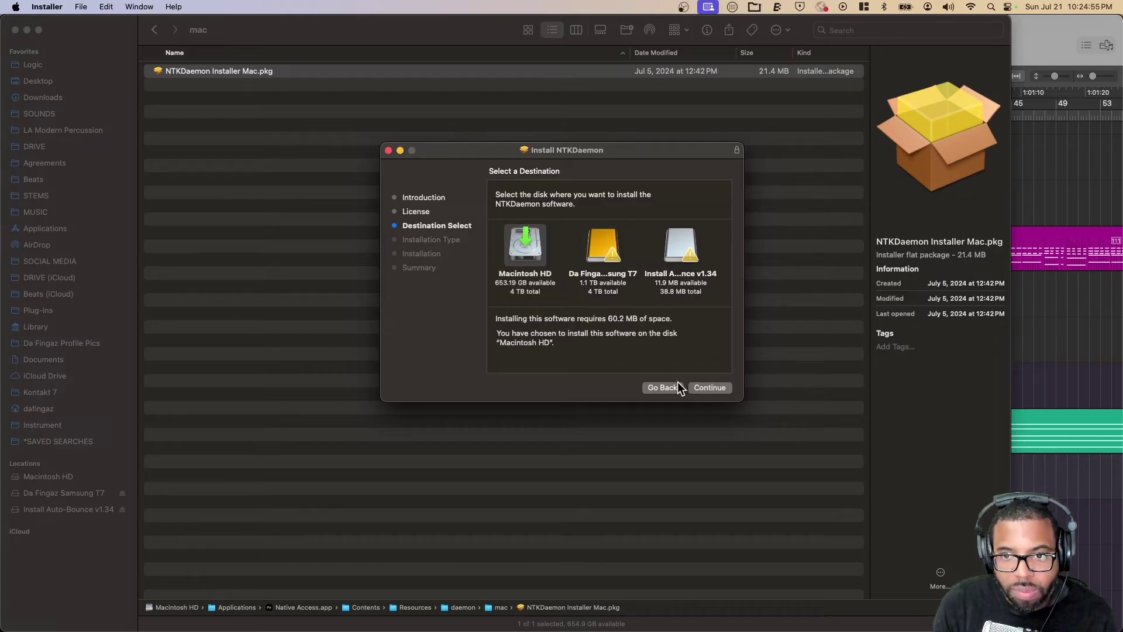
click(698, 391)
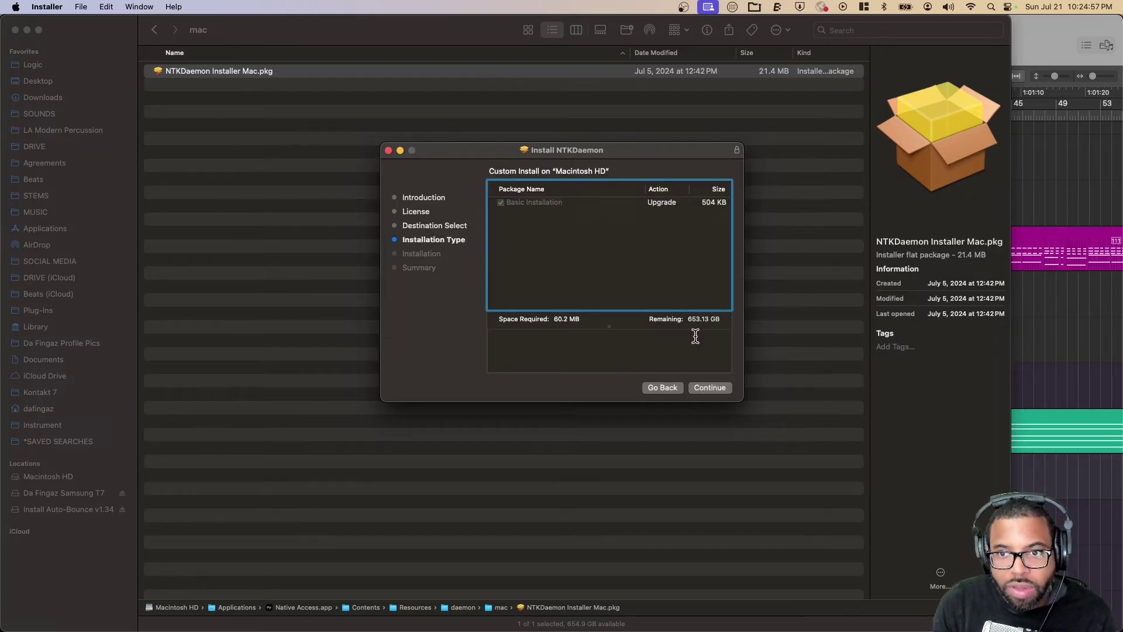
Run the standard install, authorise with the password, install the helper, and close the installer.
click(711, 385)
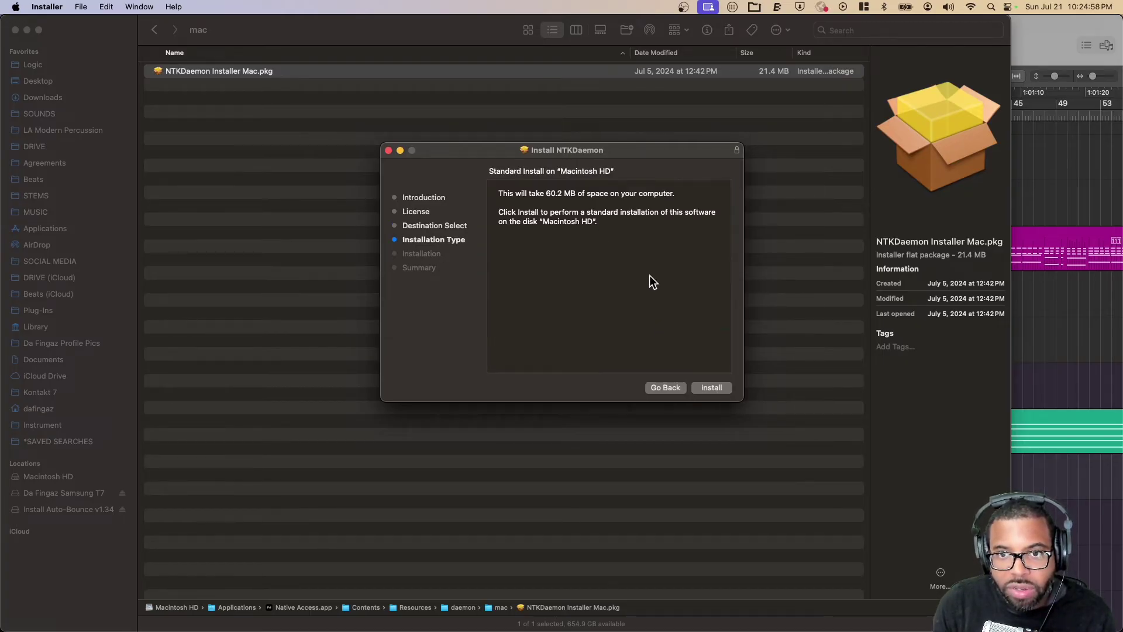
click(720, 389)
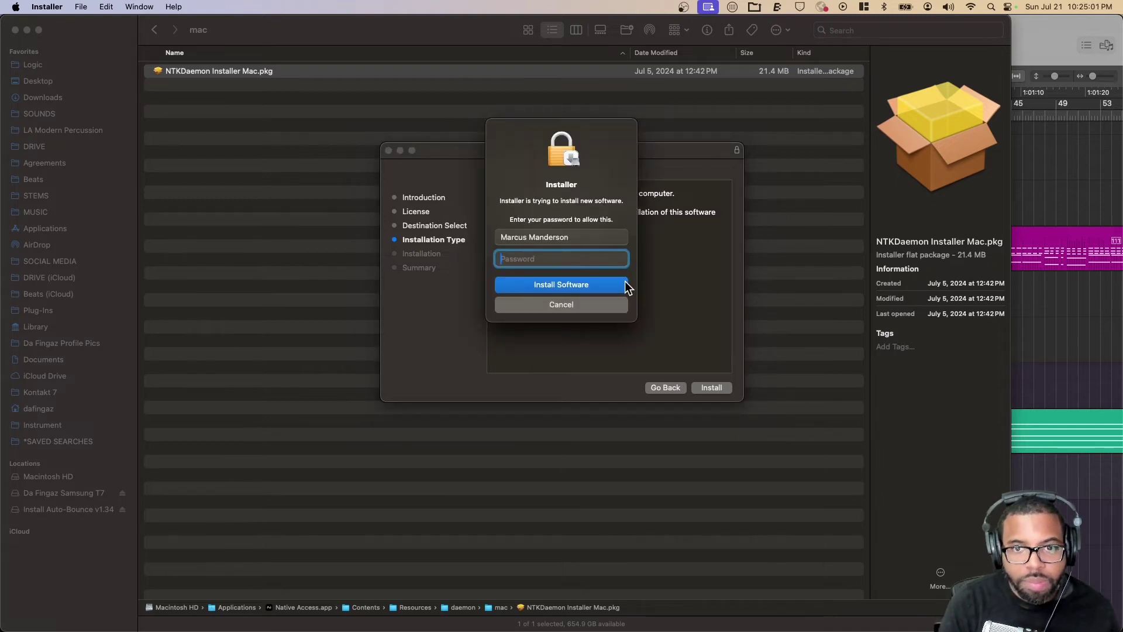
text(•••••••••)
key(Return)
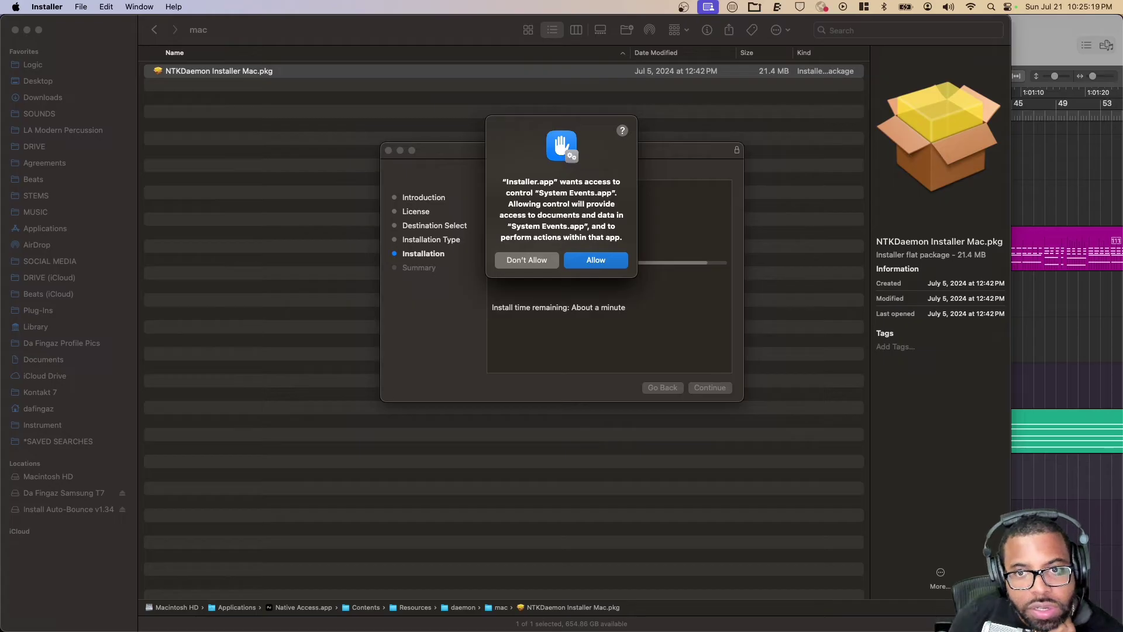
click(605, 263)
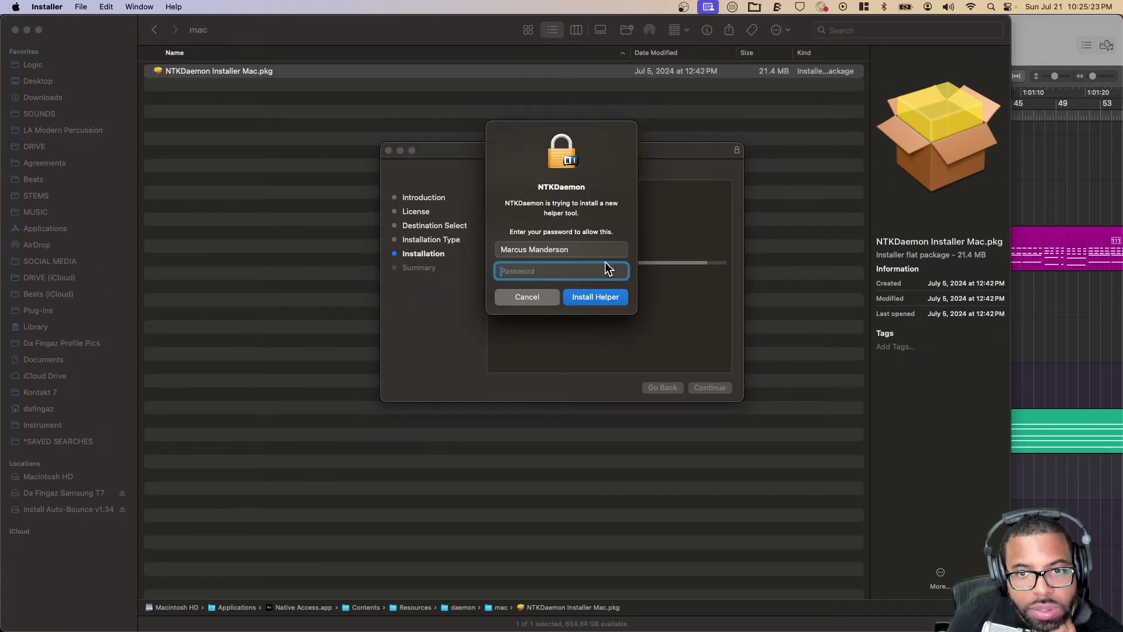
text(•••••••••)
key(Return)
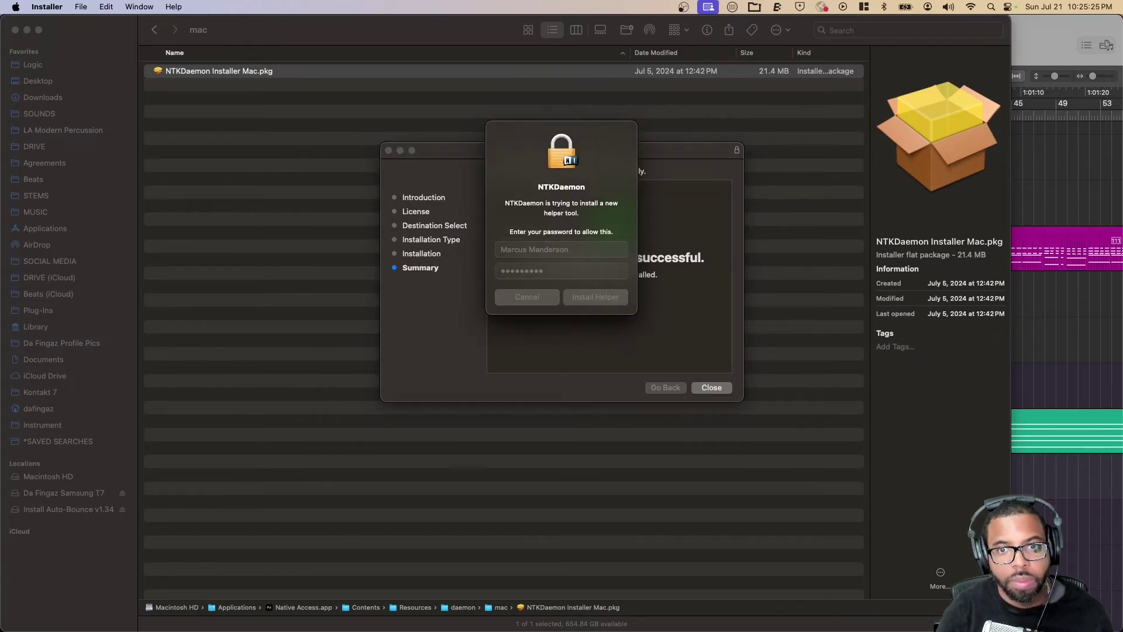
click(717, 389)
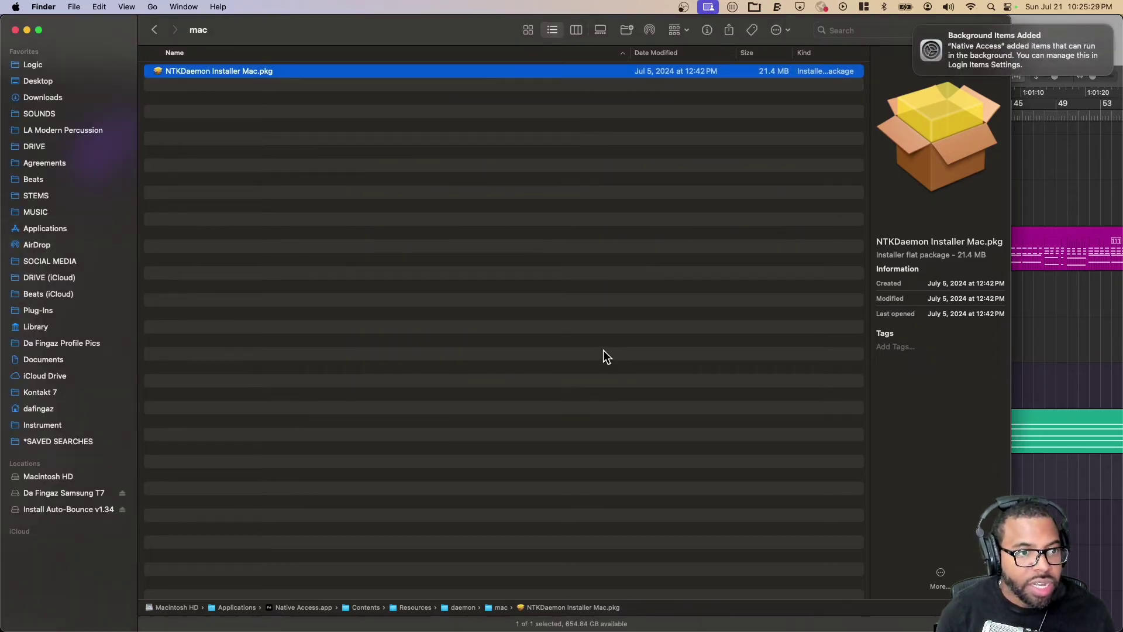
In Terminal, run 'sudo launchctl enable system/com.native-instruments.NativeAccess.Helper2' and authenticate as administrator.
key(super+space)
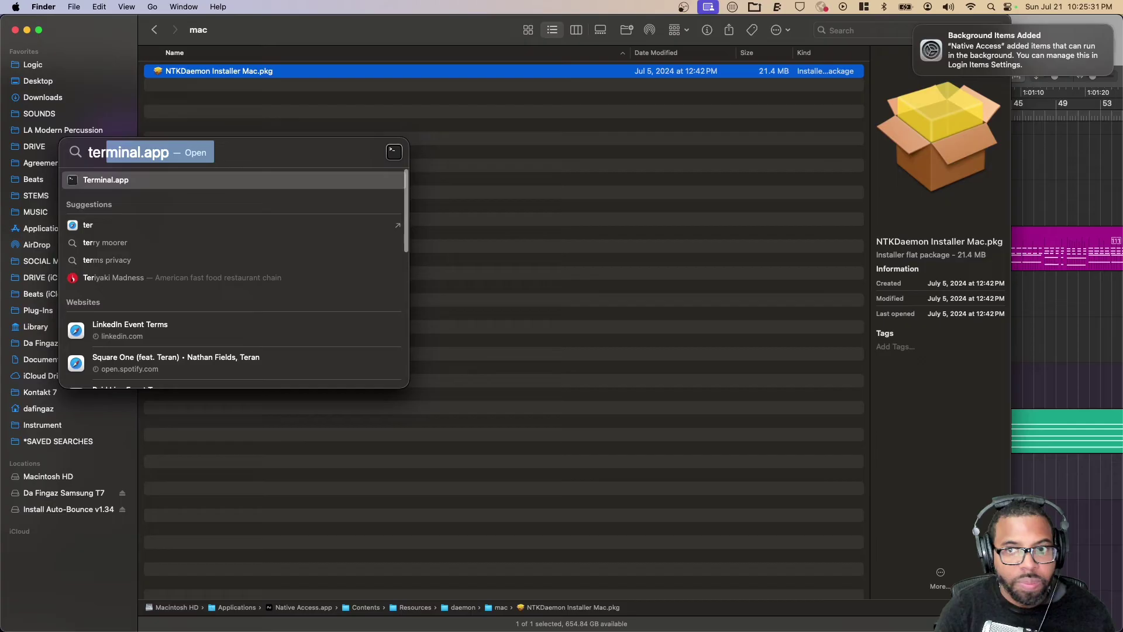
key(Return)
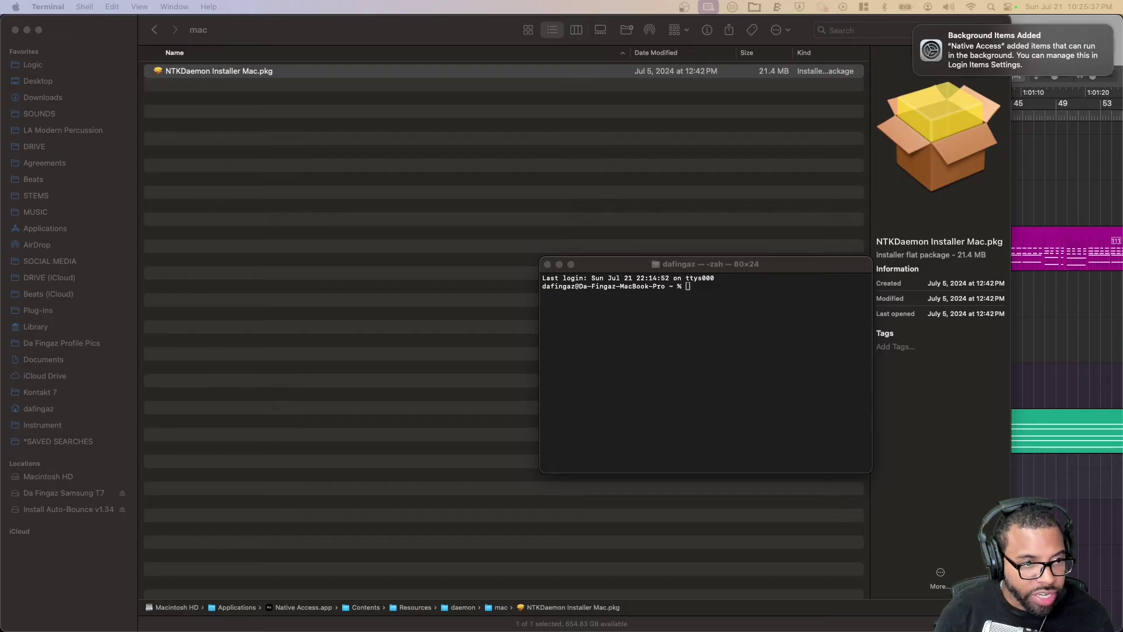
click(647, 316)
key(Return)
key(super+v)
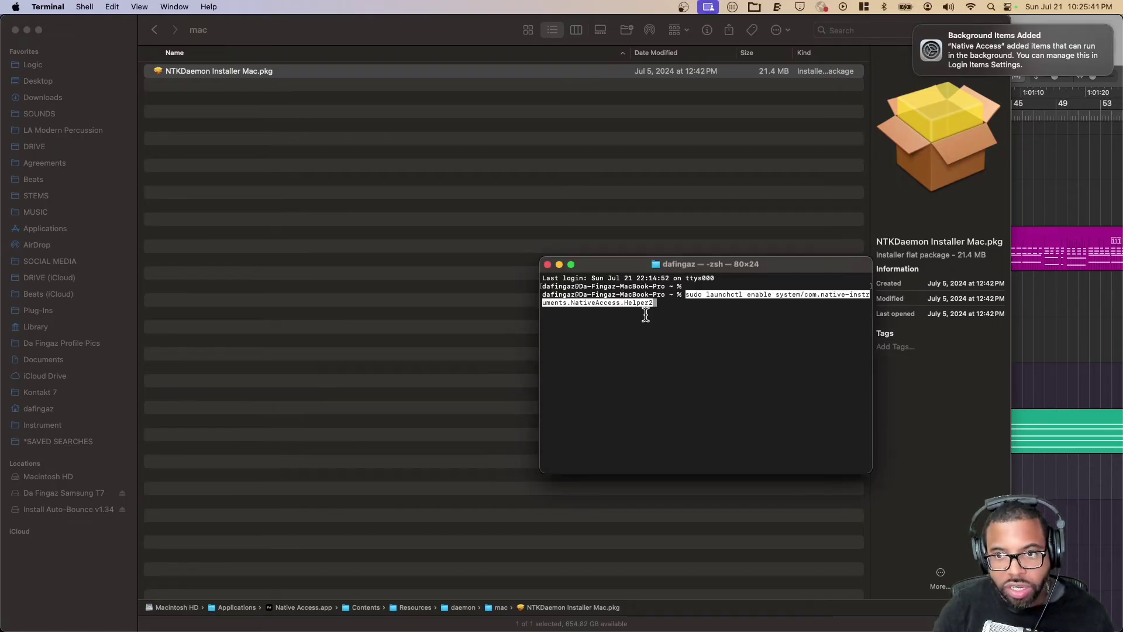
key(Return)
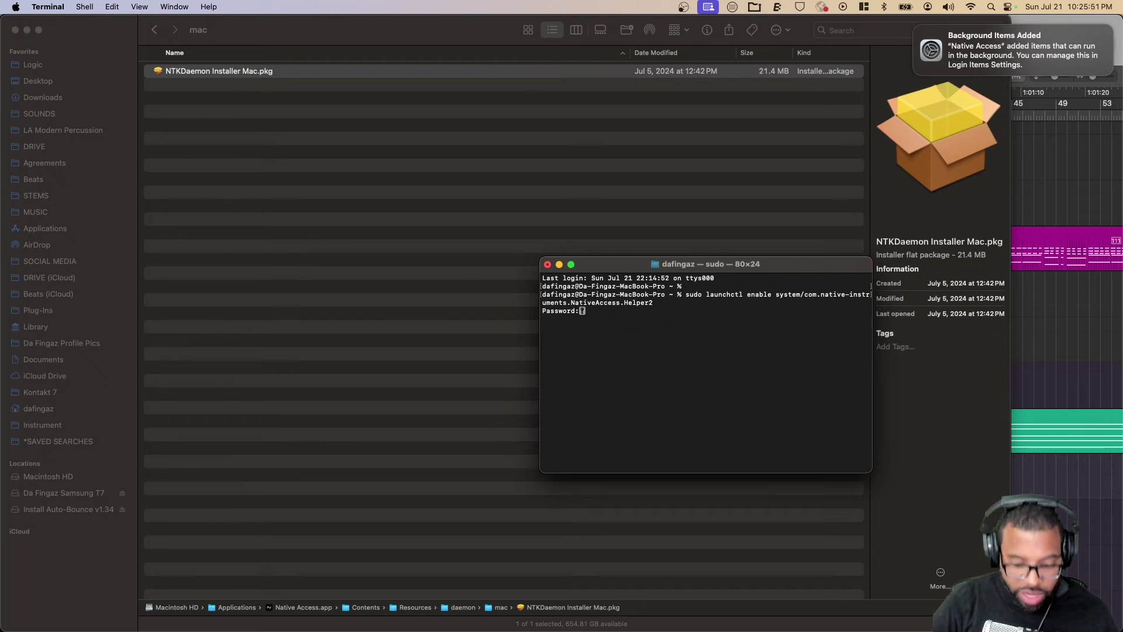
key(Return)
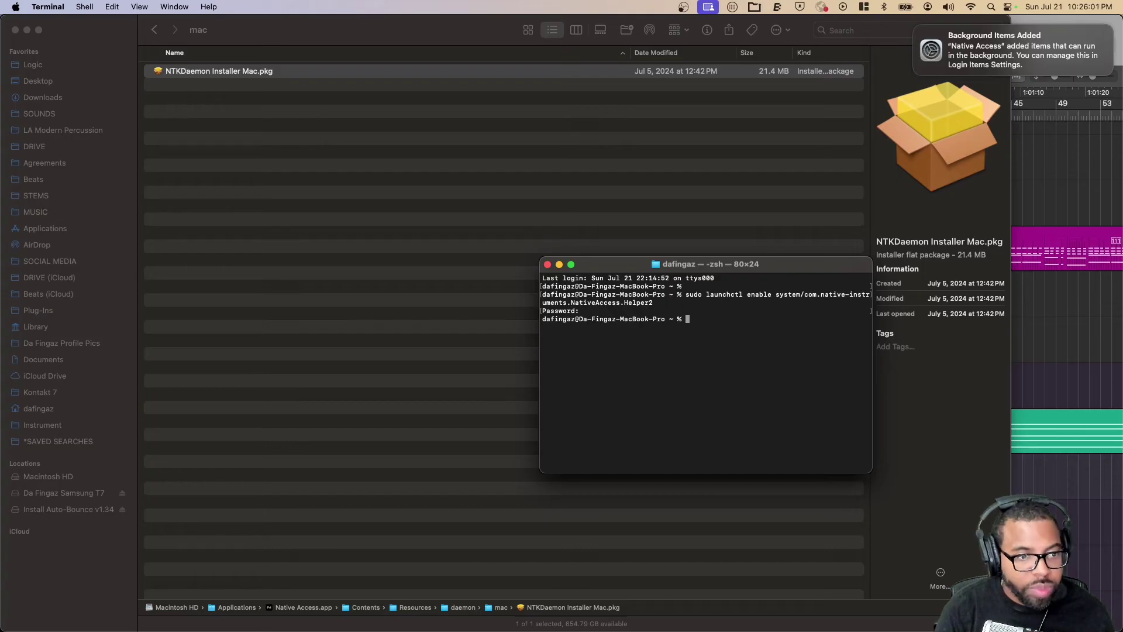
Relaunch Native Access from Spotlight.
key(super+space)
text(n)
key(Return)
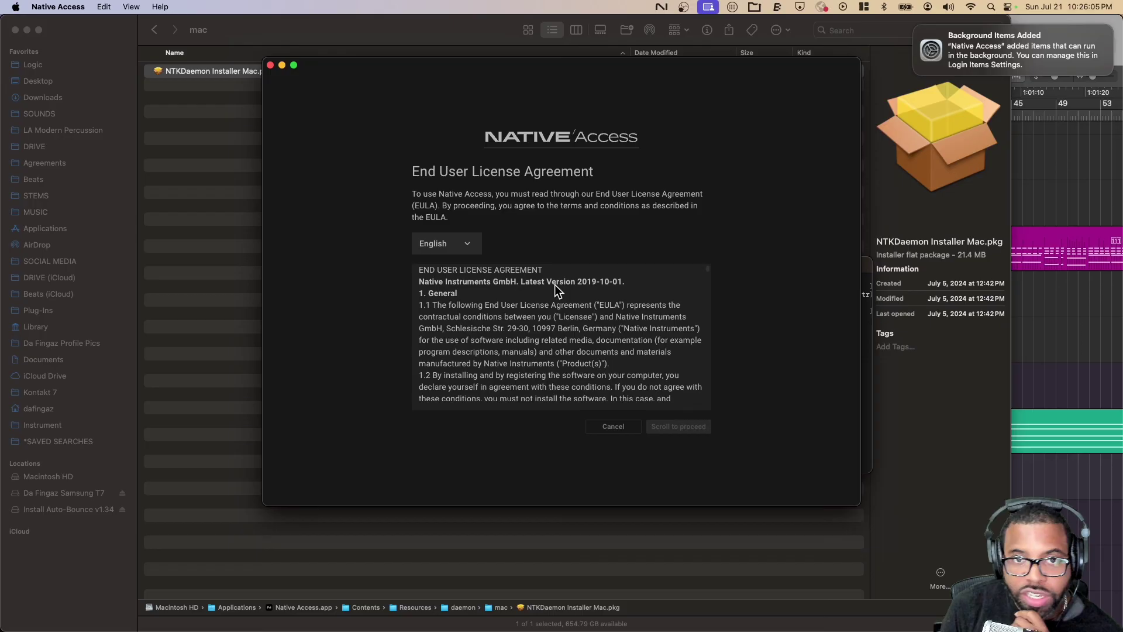
Scroll to the end of the Native Access End User License Agreement and agree to continue.
scroll(500, 359, down, 20)
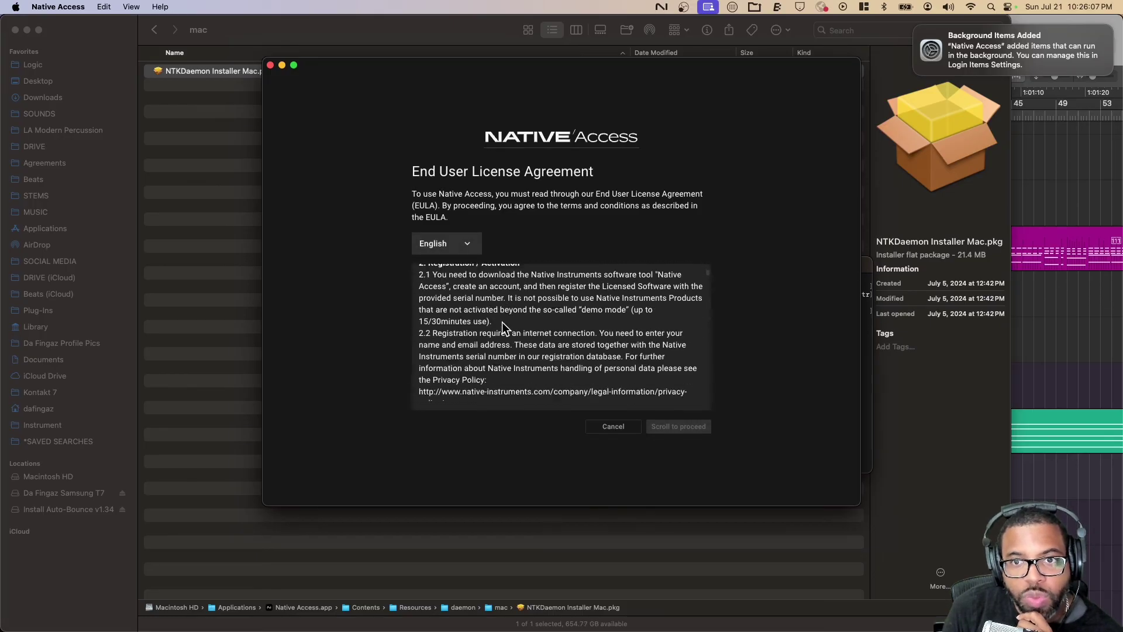
scroll(705, 296, down, 15)
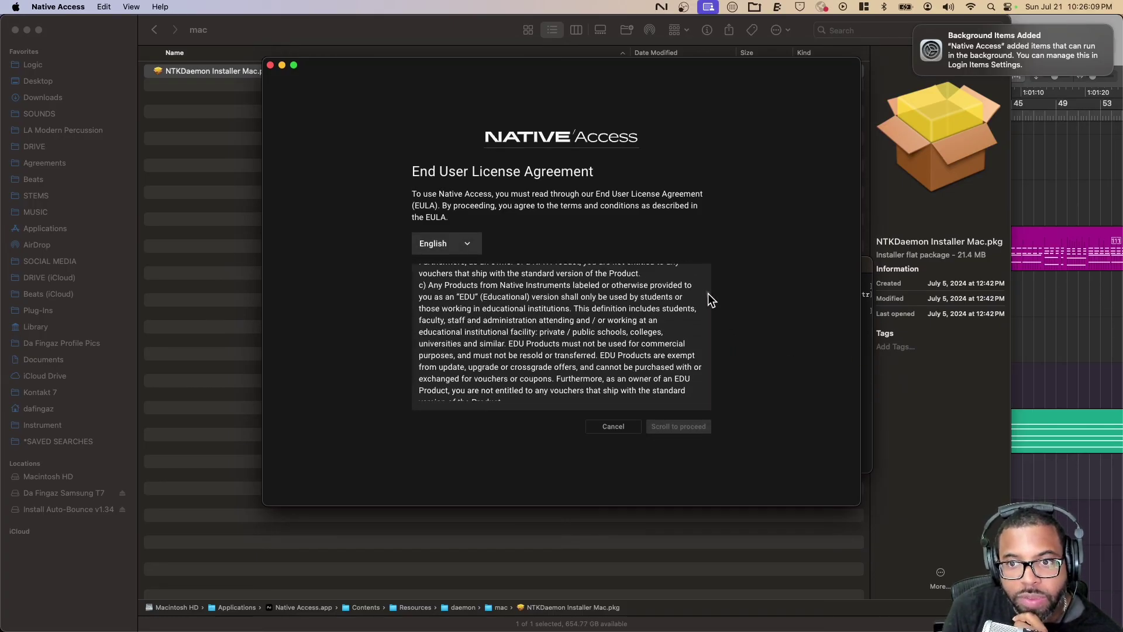
click(667, 426)
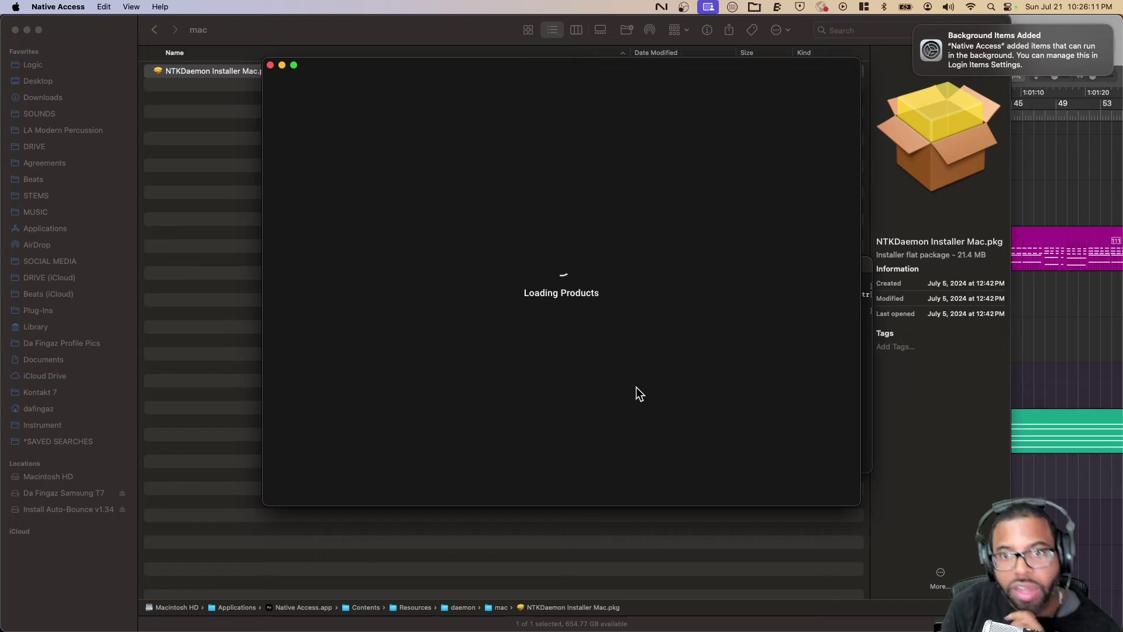